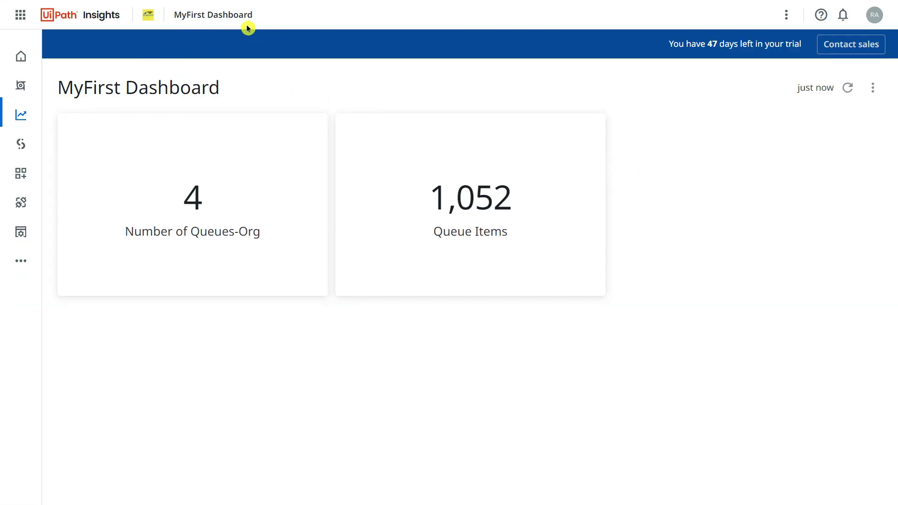
Put MyFirst Dashboard into edit mode and start adding a new visualization tile.
{"action": "left_click", "coordinate": [873, 89]}
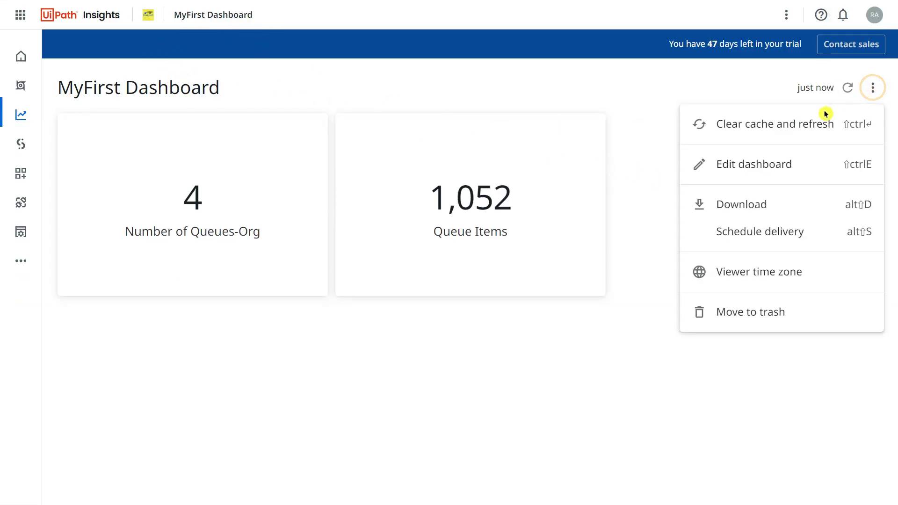
{"action": "left_click", "coordinate": [754, 165]}
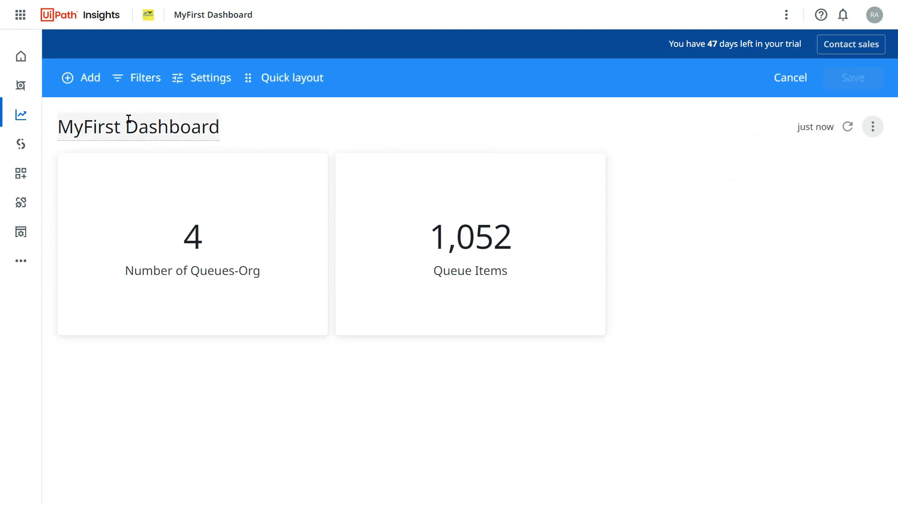
{"action": "left_click", "coordinate": [94, 88]}
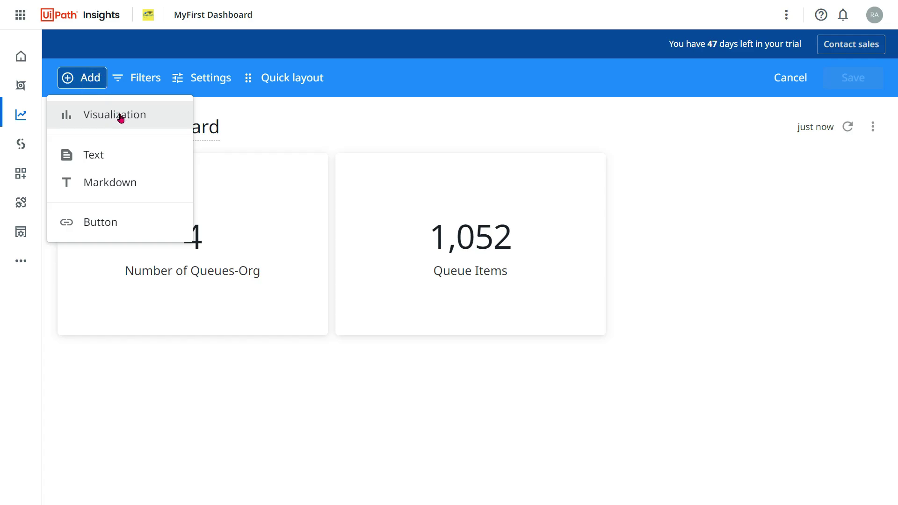
{"action": "left_click", "coordinate": [123, 119]}
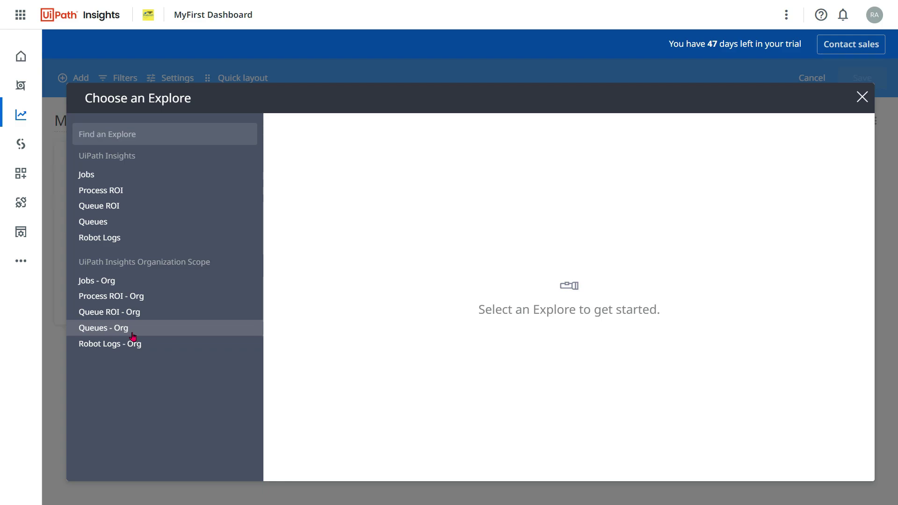
Base the new tile on the Queues - Org explore and title it 'Transaction by Status'.
{"action": "left_click", "coordinate": [145, 327]}
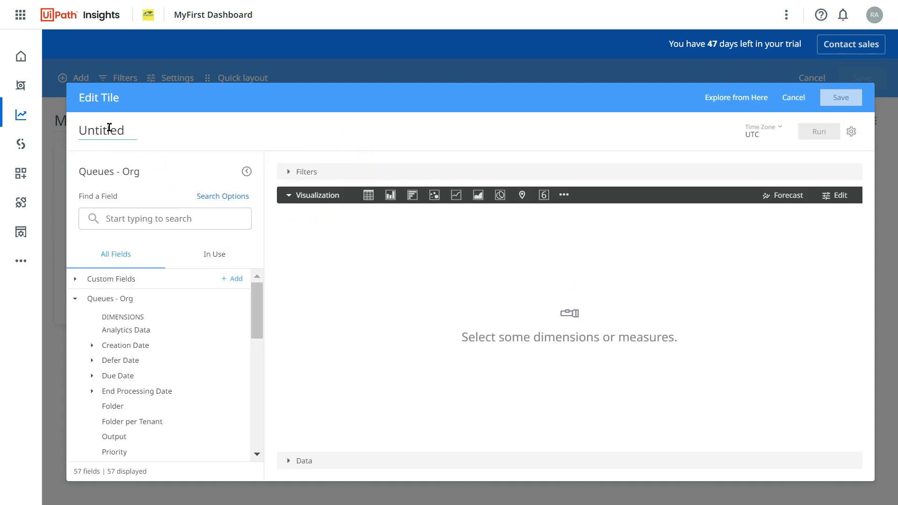
{"action": "double_click", "coordinate": [135, 129]}
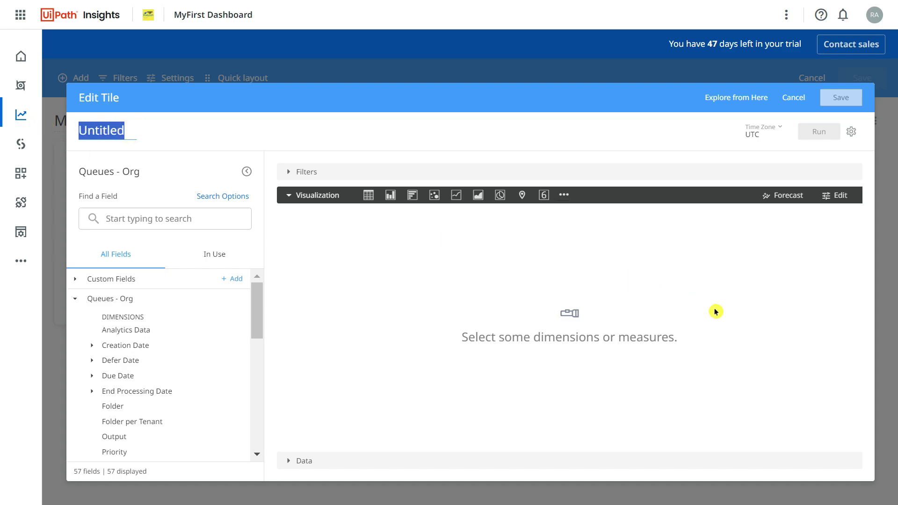
{"action": "type", "text": "Transaction by Status"}
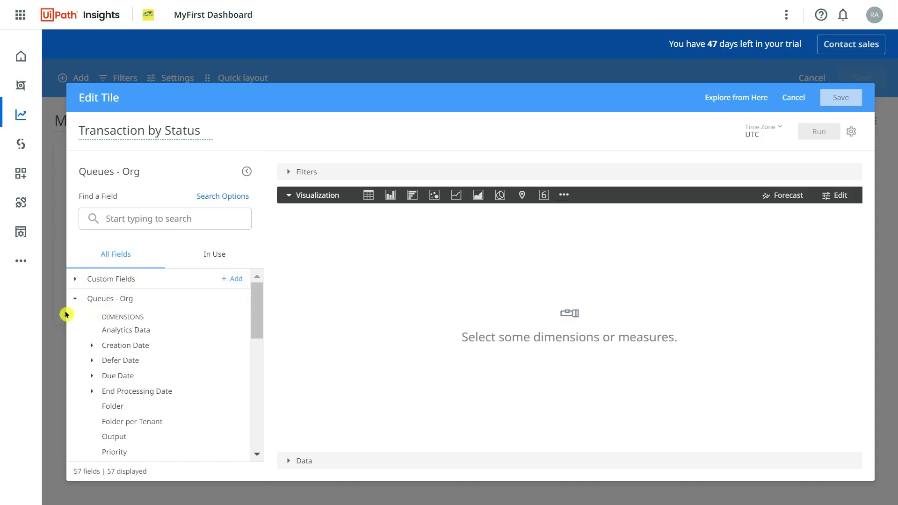
Add Processing Status as the dimension and run the query, returning Abandoned, Deleted, Failed, Successful.
{"action": "left_click", "coordinate": [131, 225]}
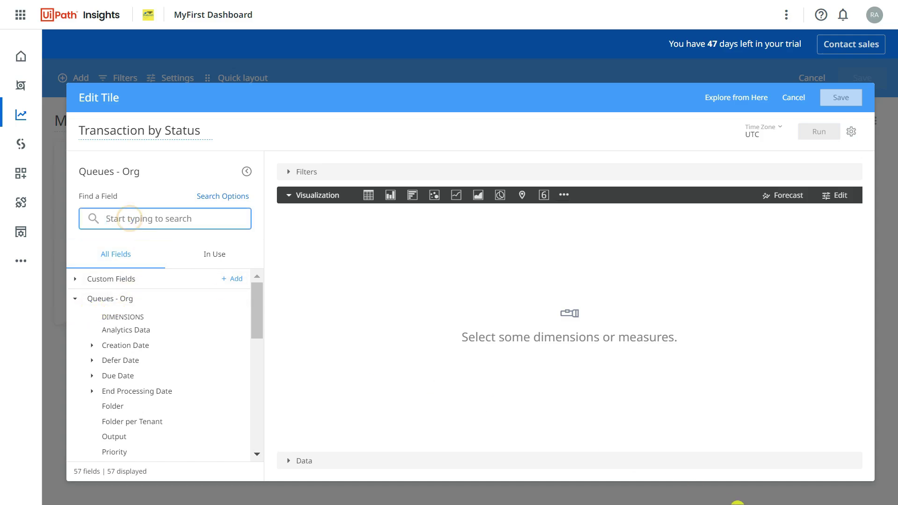
{"action": "type", "text": "Processing"}
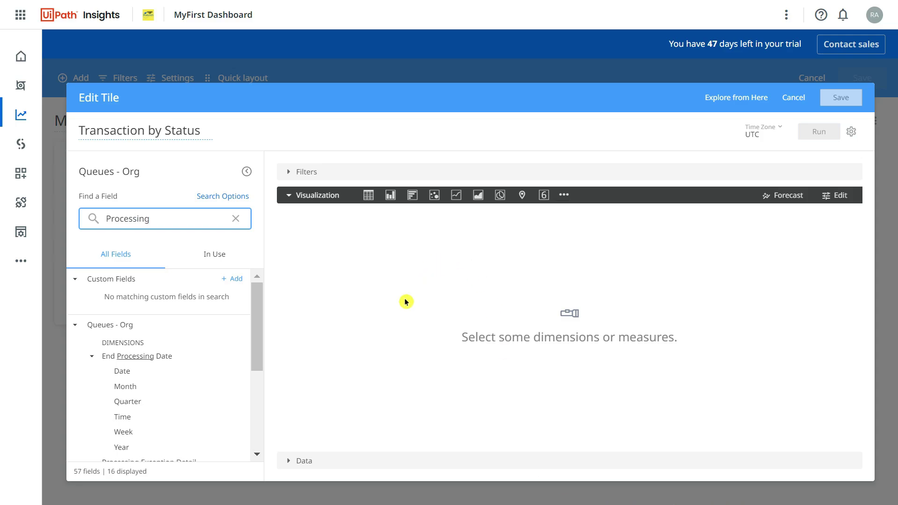
{"action": "scroll", "coordinate": [241, 340], "scroll_direction": "down", "scroll_amount": 3}
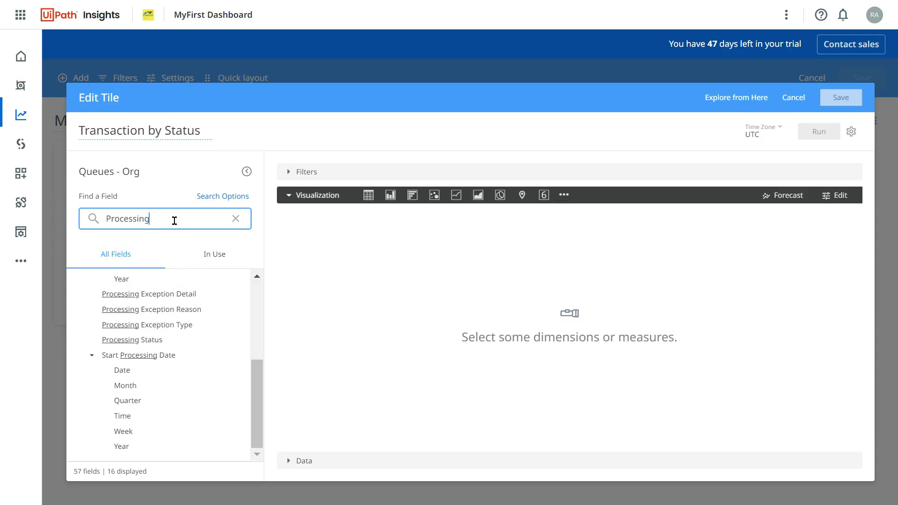
{"action": "left_click_drag", "start_coordinate": [256, 380], "coordinate": [246, 267]}
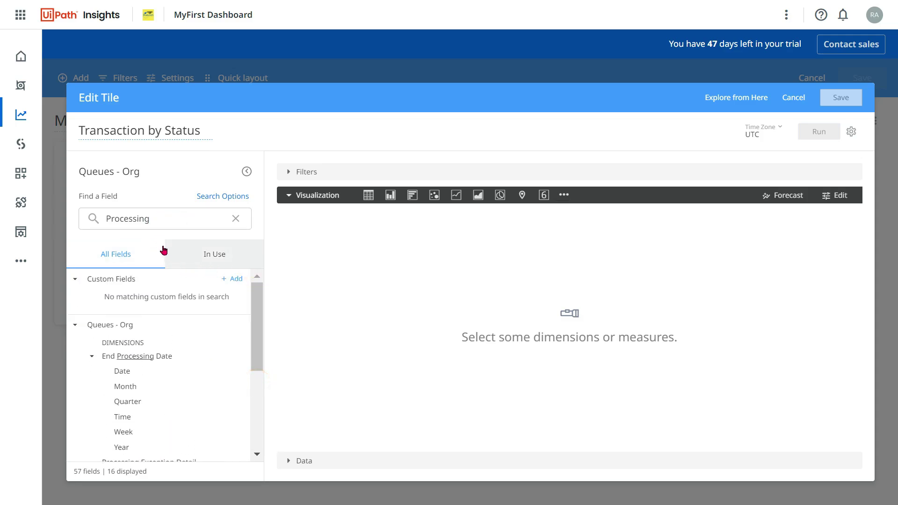
{"action": "double_click", "coordinate": [164, 219]}
{"action": "type", "text": "Queue"}
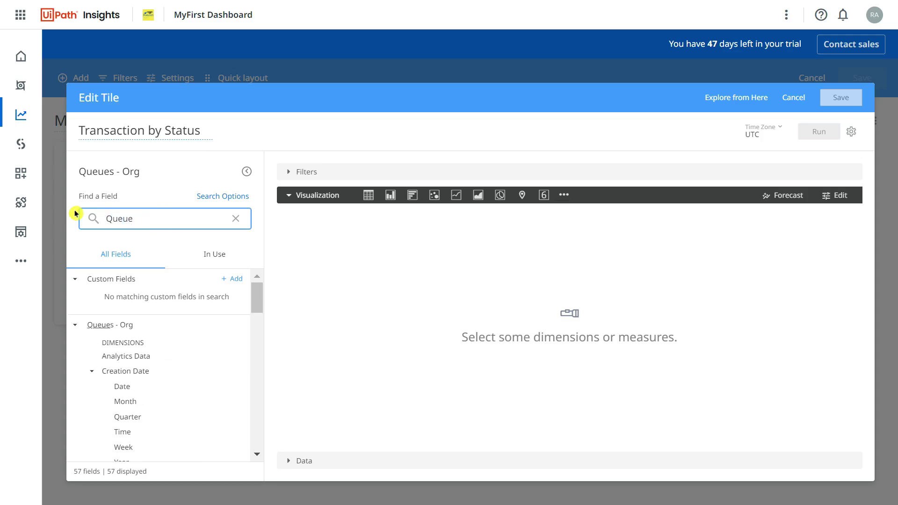
{"action": "type", "text": " Process"}
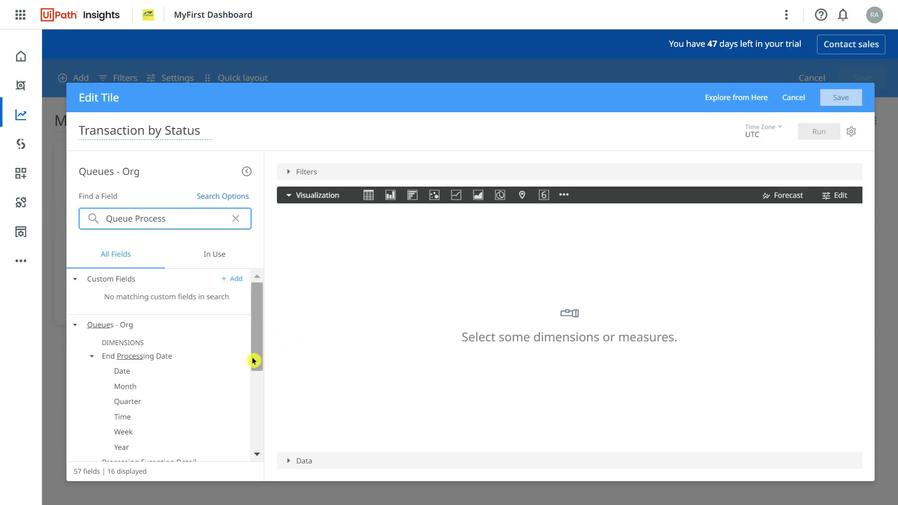
{"action": "left_click_drag", "start_coordinate": [256, 359], "coordinate": [254, 449]}
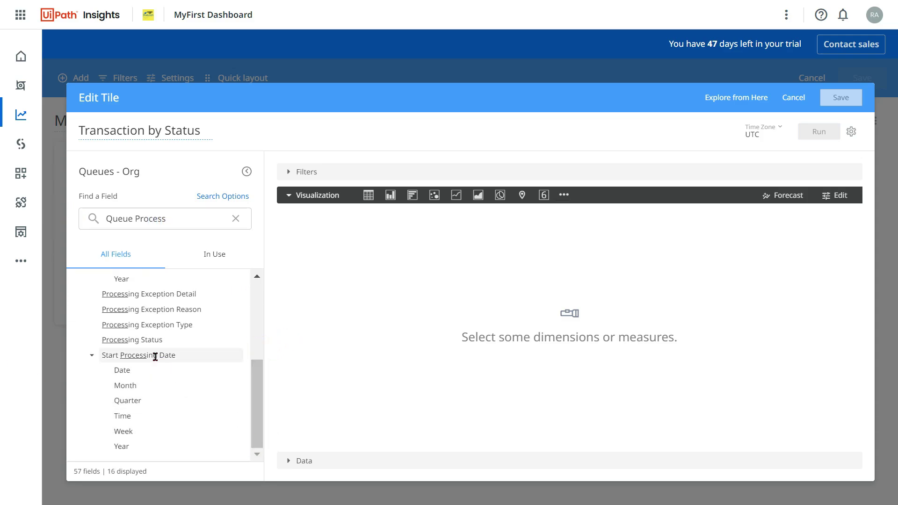
{"action": "left_click", "coordinate": [181, 344]}
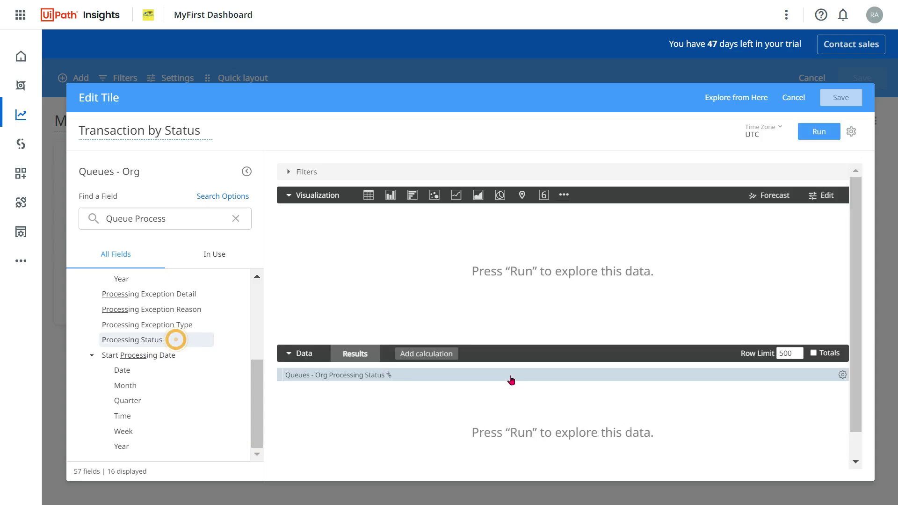
{"action": "left_click", "coordinate": [819, 133]}
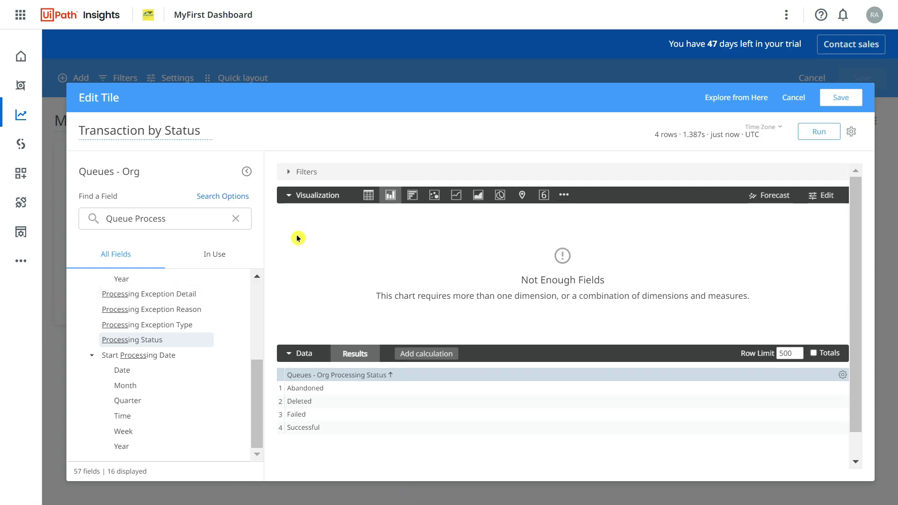
Add Queue Item Count as the measure and rerun: Successful 965, Deleted 70, Failed 12, Abandoned 5.
{"action": "left_click", "coordinate": [236, 218]}
{"action": "left_click", "coordinate": [158, 218]}
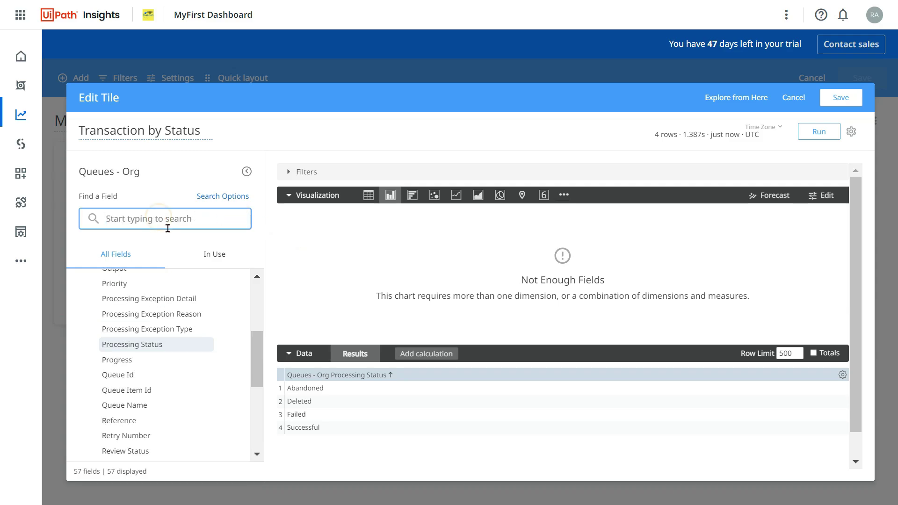
{"action": "type", "text": "count"}
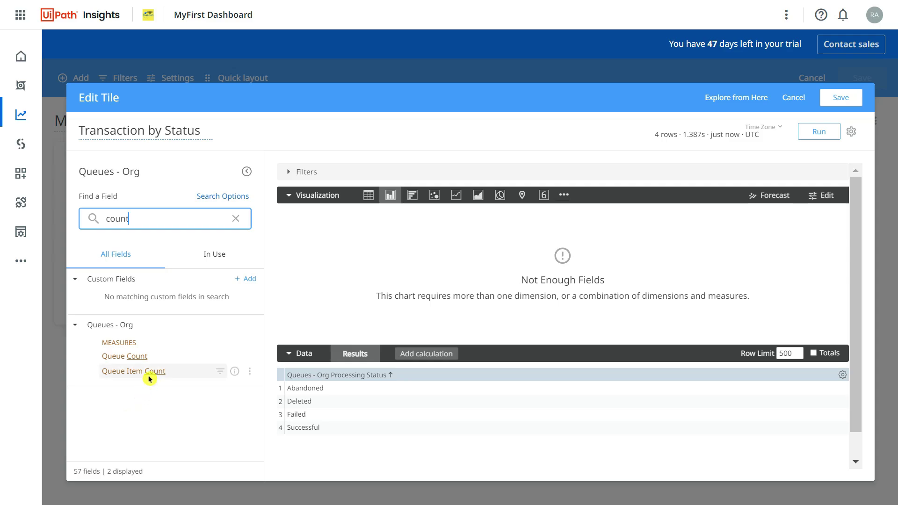
{"action": "left_click", "coordinate": [127, 374]}
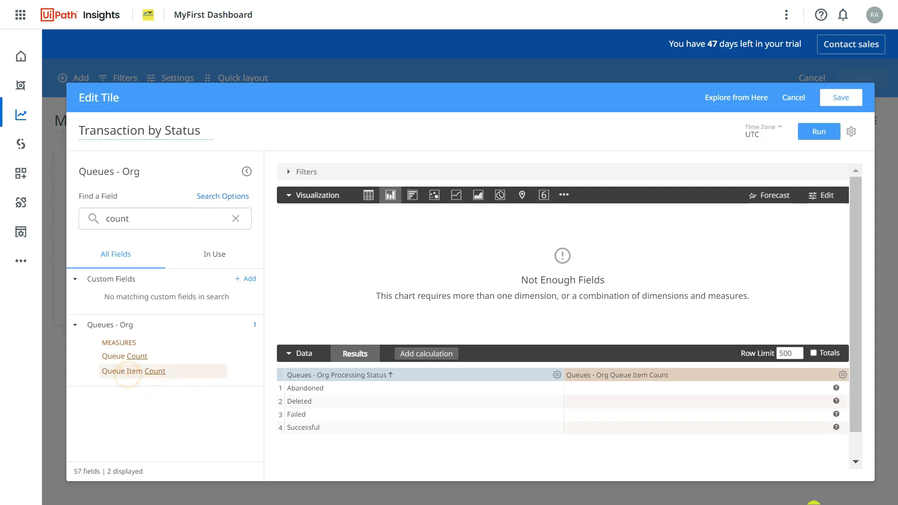
{"action": "left_click", "coordinate": [823, 133]}
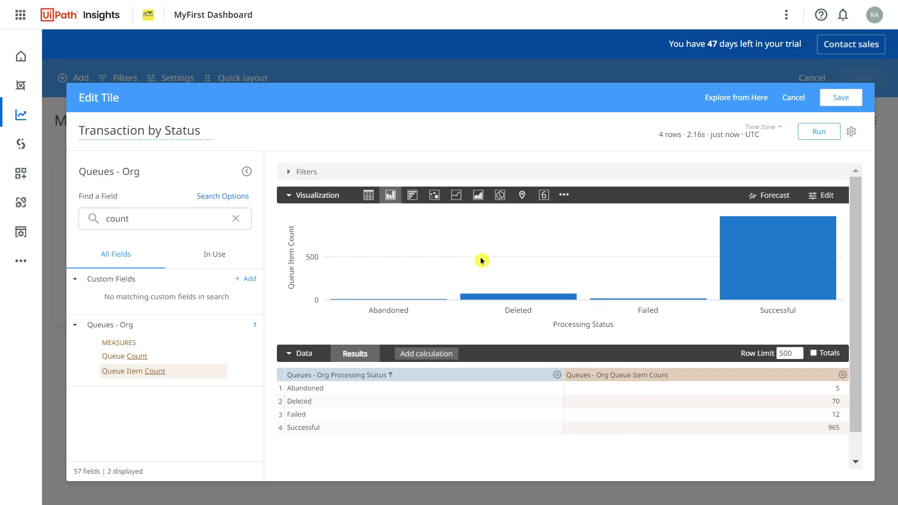
Expand the tile's Filters section.
{"action": "left_click", "coordinate": [289, 175]}
{"action": "scroll", "coordinate": [567, 371], "scroll_direction": "down", "scroll_amount": 2}
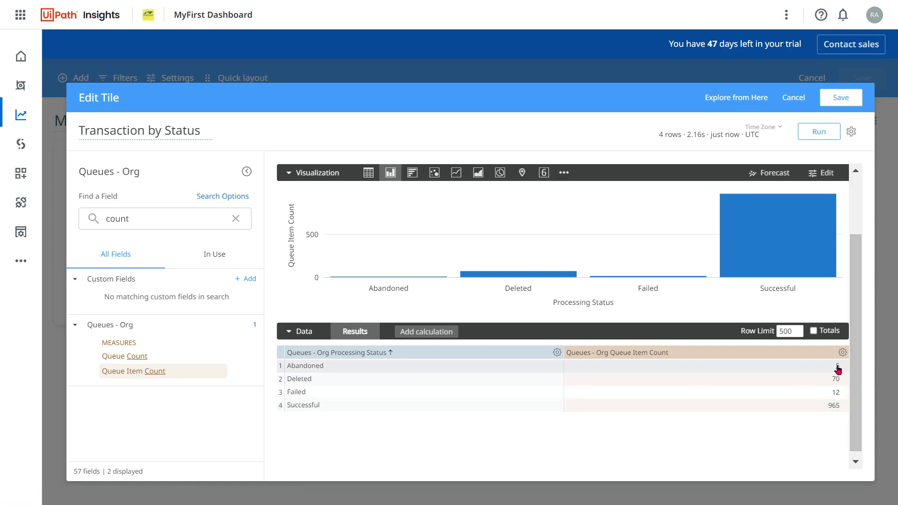
{"action": "scroll", "coordinate": [631, 402], "scroll_direction": "up", "scroll_amount": 3}
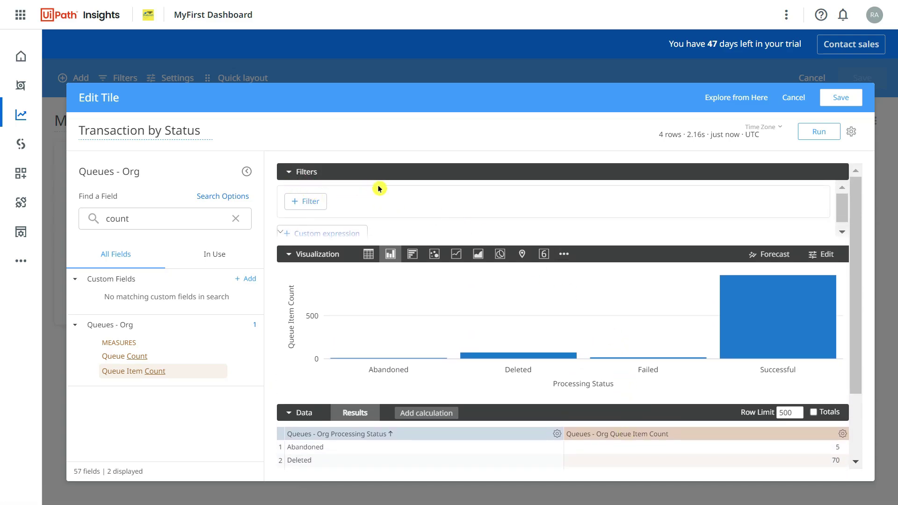
Add a Queues - Org Processing Status filter to the tile, left at 'is any value'.
{"action": "left_click", "coordinate": [311, 207]}
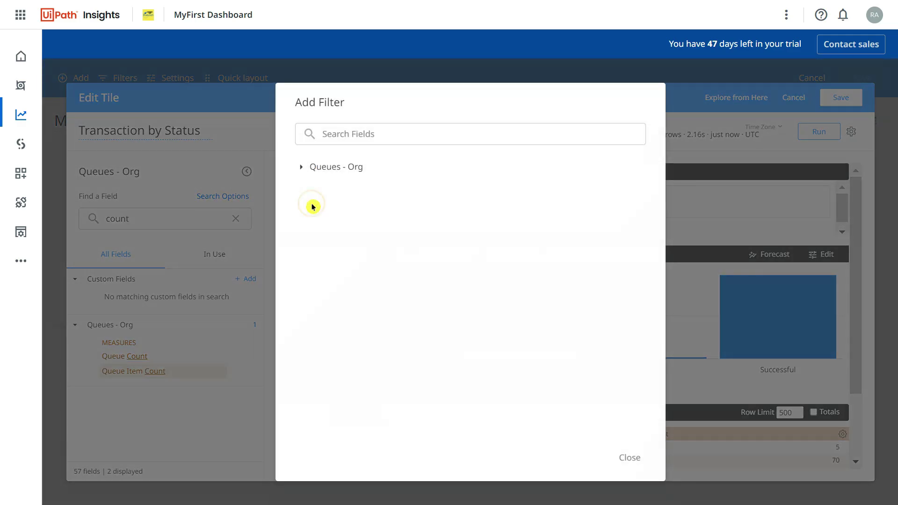
{"action": "left_click", "coordinate": [359, 139]}
{"action": "left_click", "coordinate": [506, 232]}
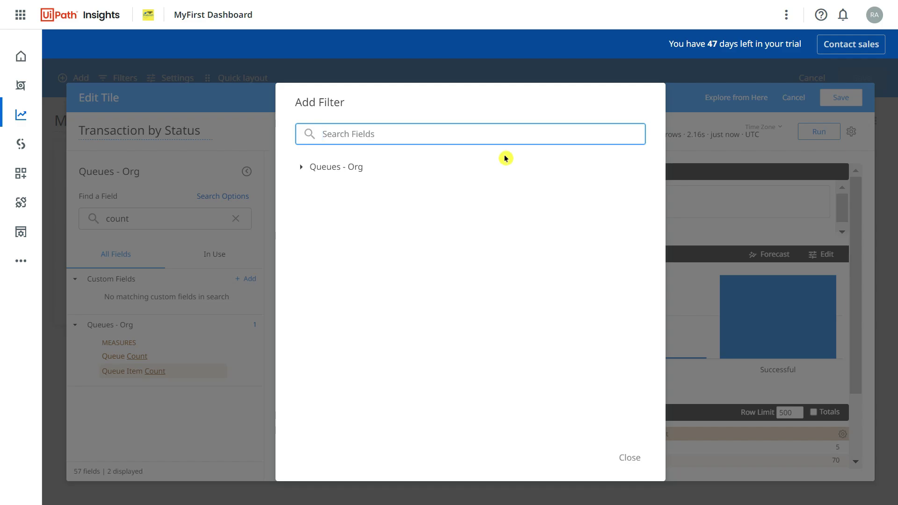
{"action": "type", "text": "process"}
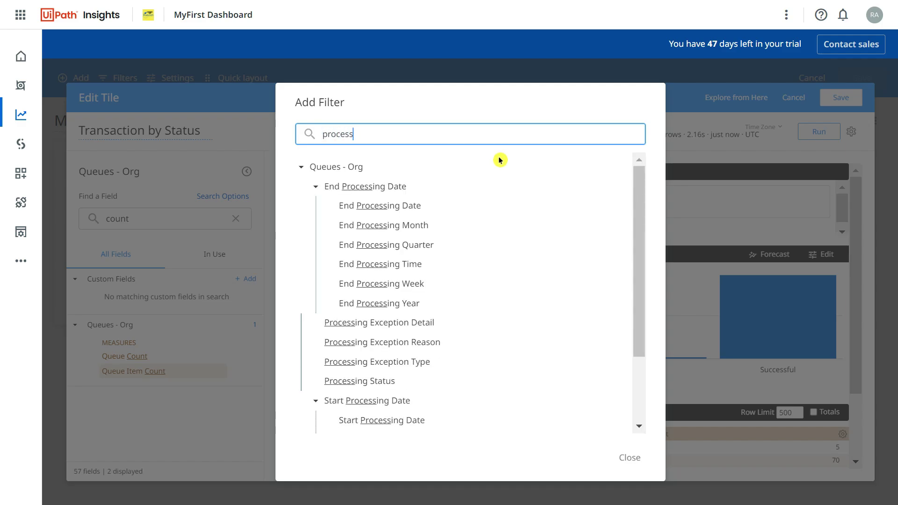
{"action": "type", "text": "ing st"}
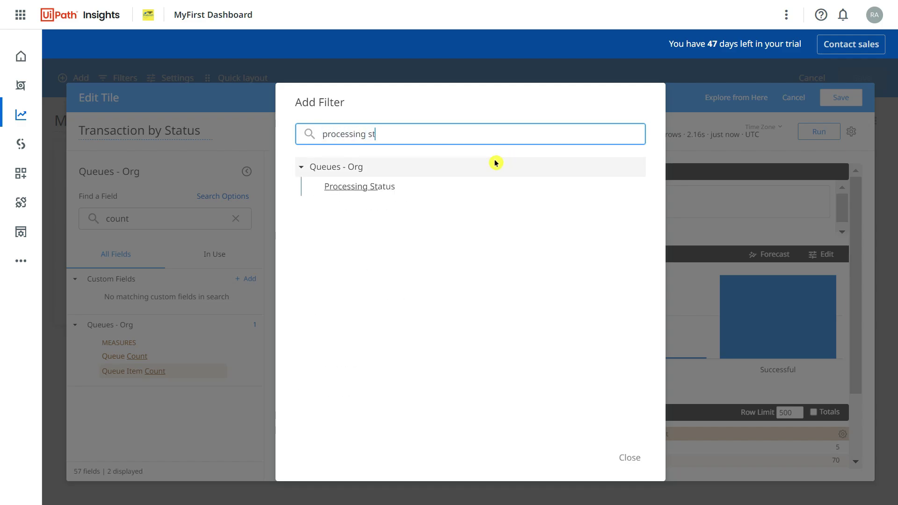
{"action": "left_click", "coordinate": [384, 187]}
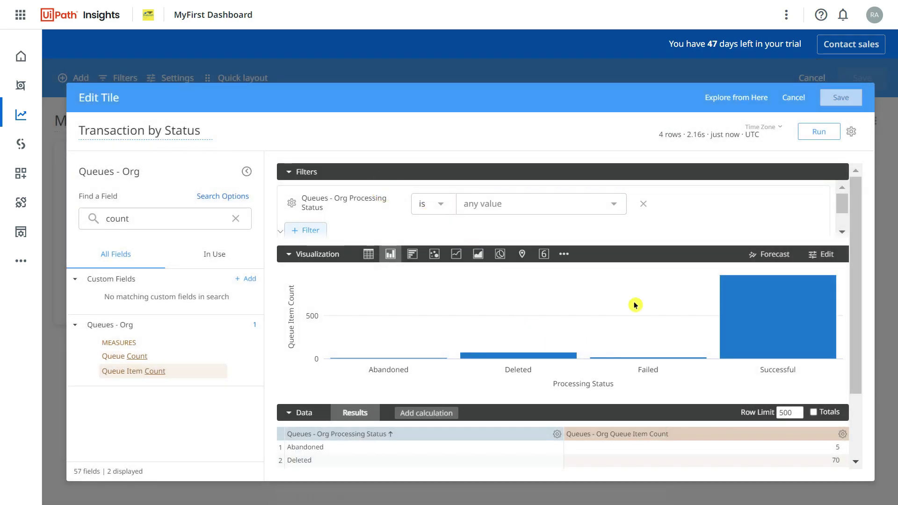
Restrict the Processing Status filter to Successful, Failed and Abandoned, then rerun to drop Deleted.
{"action": "left_click", "coordinate": [610, 210]}
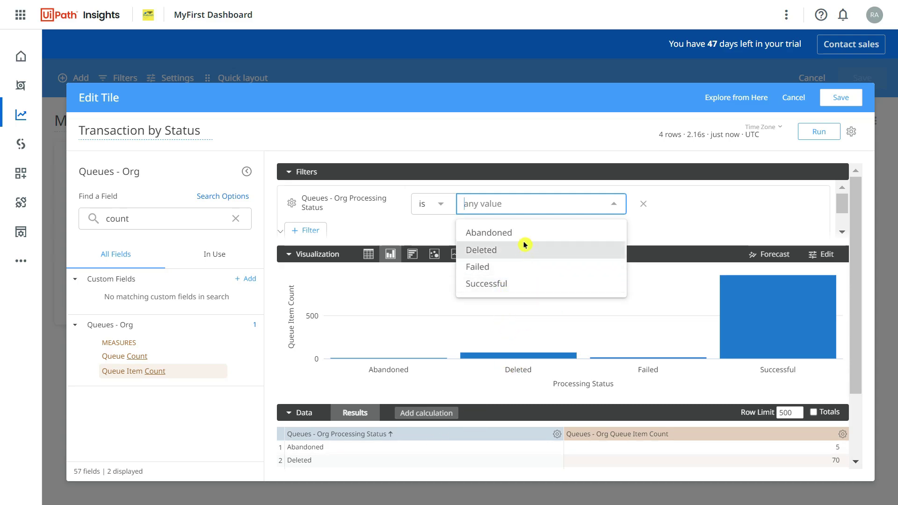
{"action": "left_click", "coordinate": [513, 284]}
{"action": "left_click", "coordinate": [553, 211]}
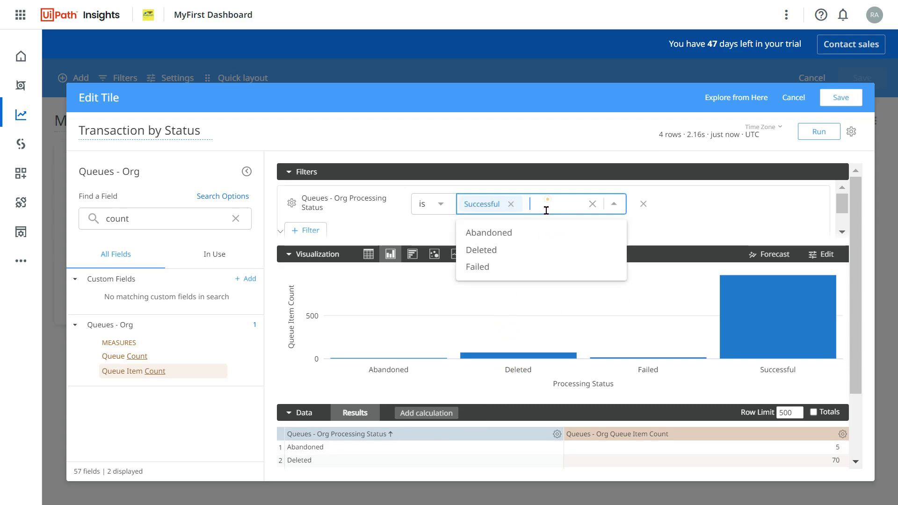
{"action": "left_click", "coordinate": [500, 267]}
{"action": "left_click", "coordinate": [502, 224]}
{"action": "left_click", "coordinate": [494, 255]}
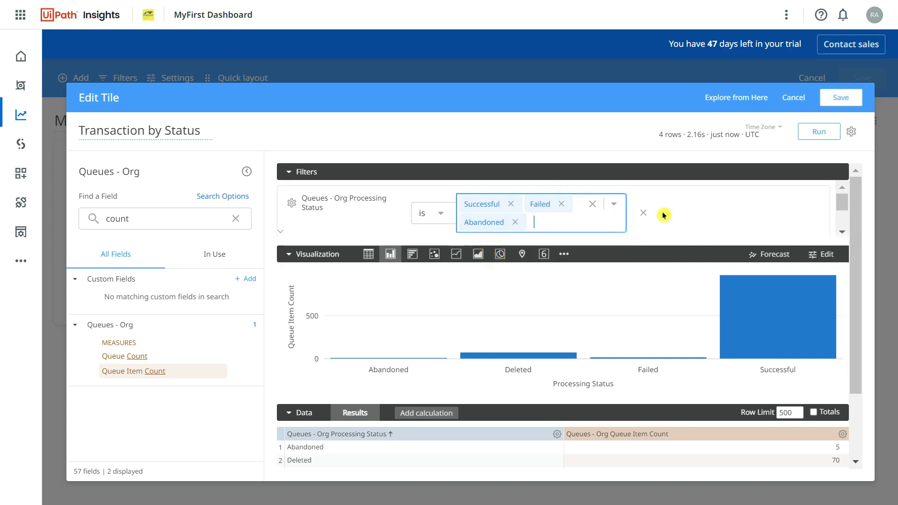
{"action": "scroll", "coordinate": [470, 355], "scroll_direction": "down", "scroll_amount": 2}
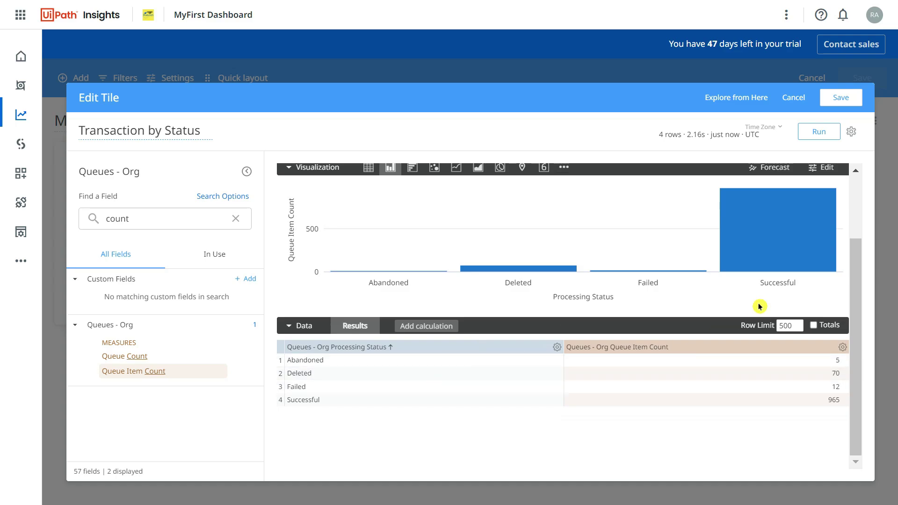
{"action": "left_click", "coordinate": [819, 133]}
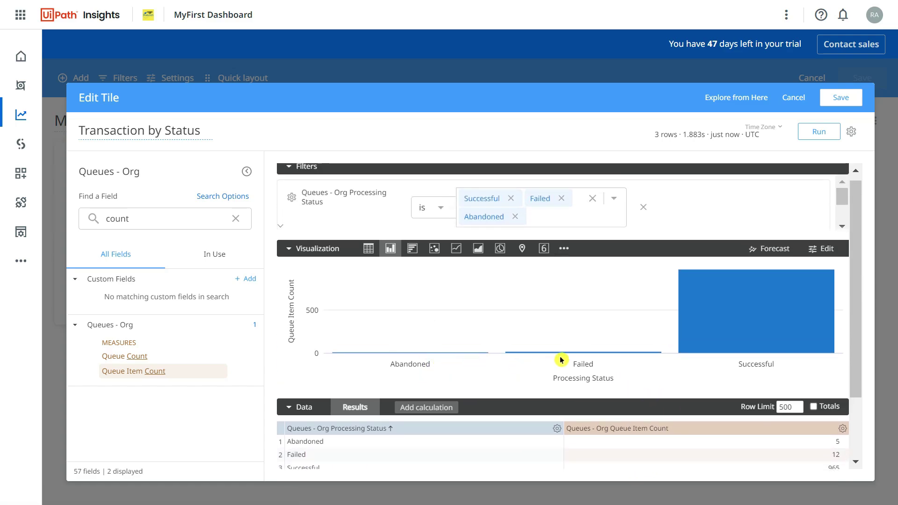
{"action": "mouse_move", "coordinate": [790, 314]}
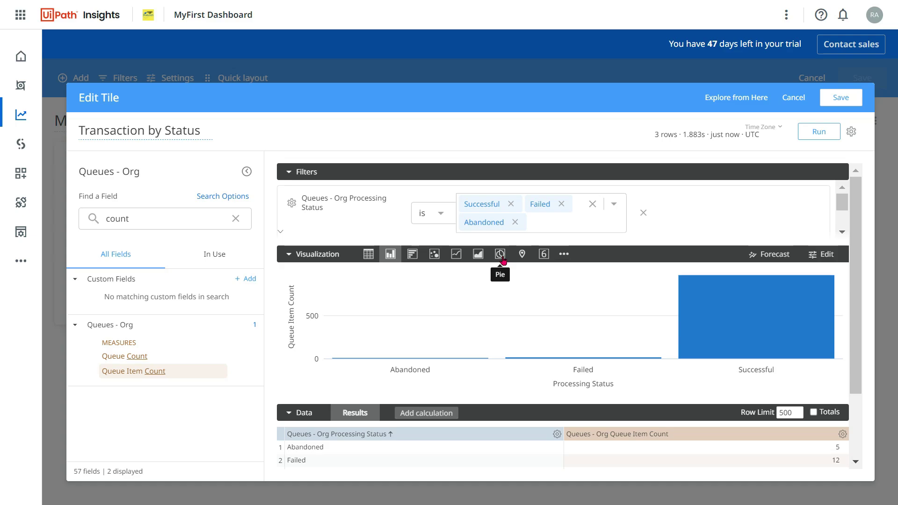
Switch the chart to a pie: Successful 98.27%, Failed 1.22%, Abandoned 0.51%.
{"action": "left_click", "coordinate": [500, 254]}
{"action": "scroll", "coordinate": [608, 336], "scroll_direction": "down", "scroll_amount": 2}
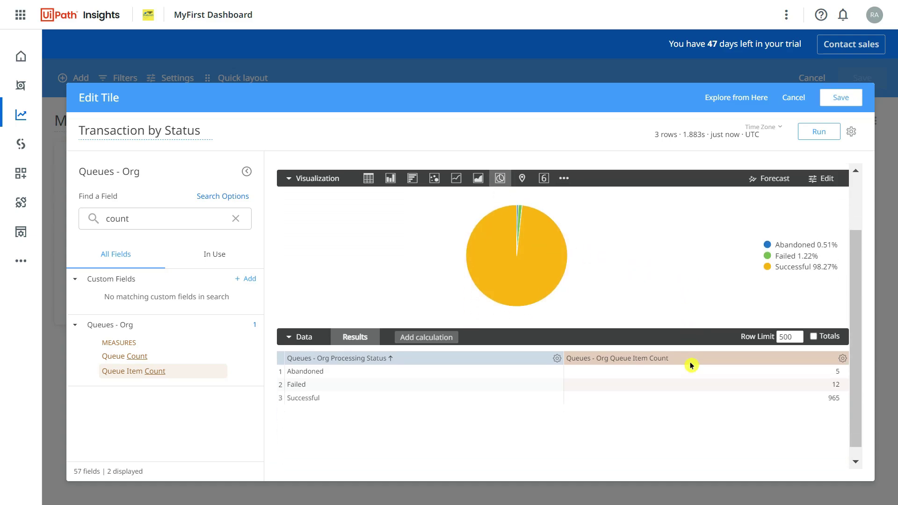
{"action": "scroll", "coordinate": [689, 381], "scroll_direction": "up", "scroll_amount": 2}
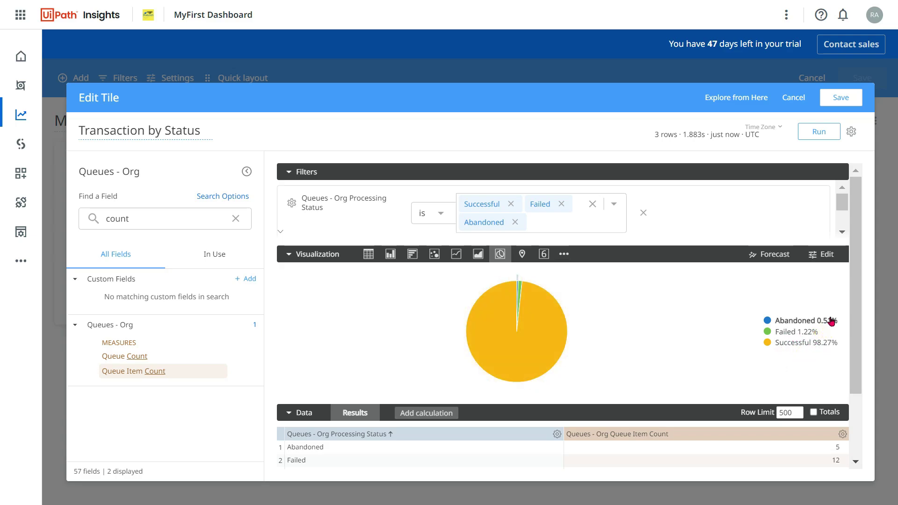
{"action": "left_click", "coordinate": [630, 363]}
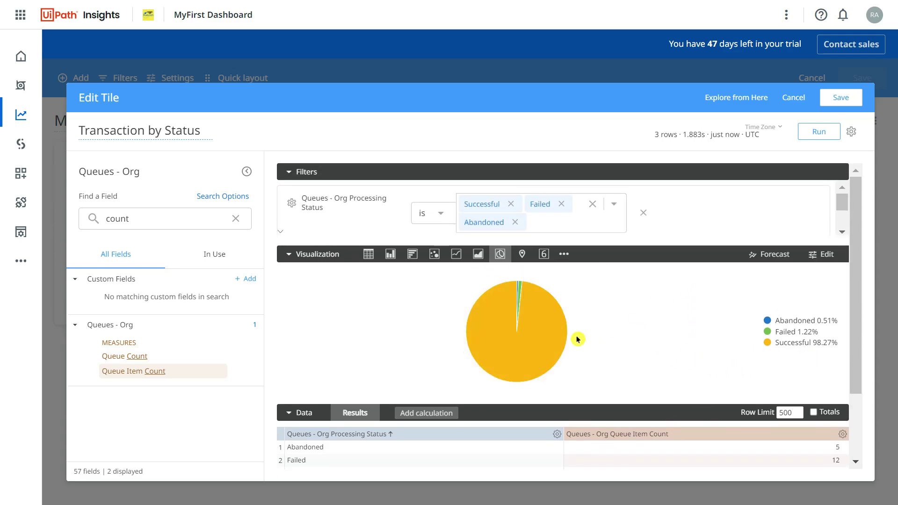
{"action": "mouse_move", "coordinate": [519, 349]}
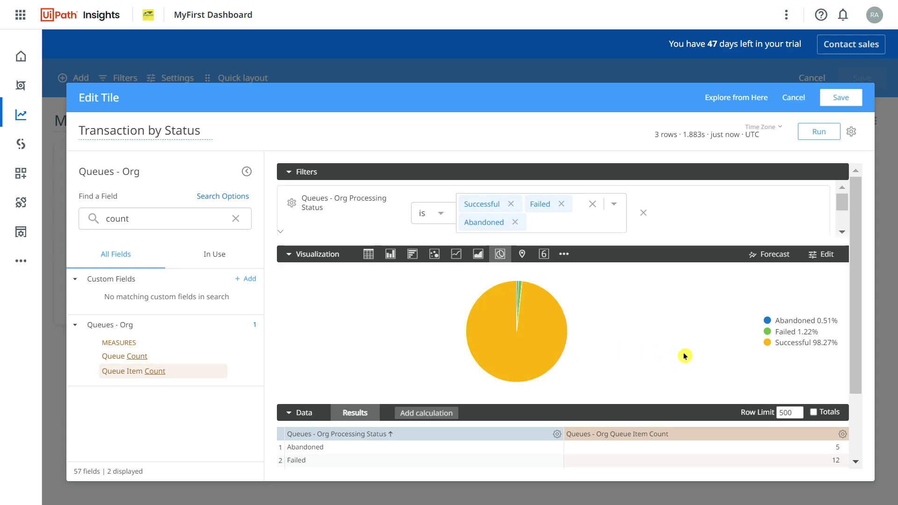
{"action": "scroll", "coordinate": [684, 356], "scroll_direction": "down", "scroll_amount": 2}
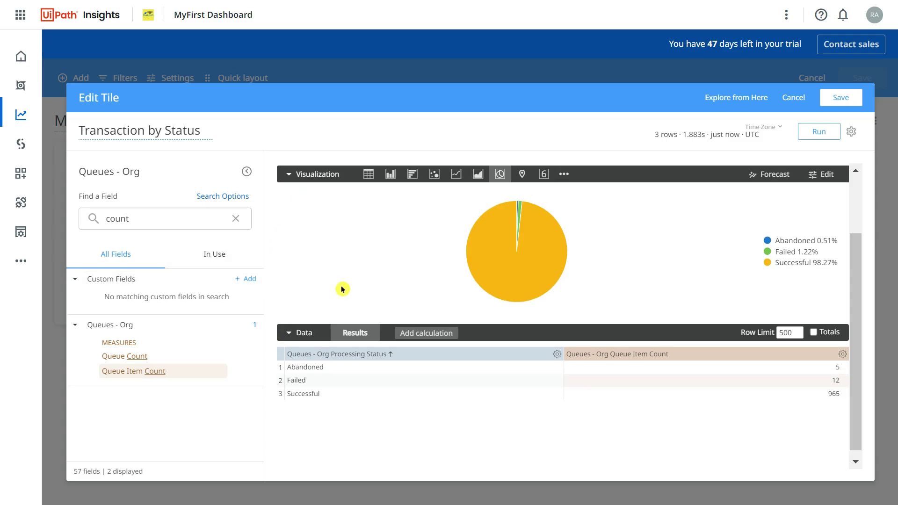
{"action": "scroll", "coordinate": [342, 289], "scroll_direction": "up", "scroll_amount": 2}
{"action": "scroll", "coordinate": [634, 411], "scroll_direction": "down", "scroll_amount": 2}
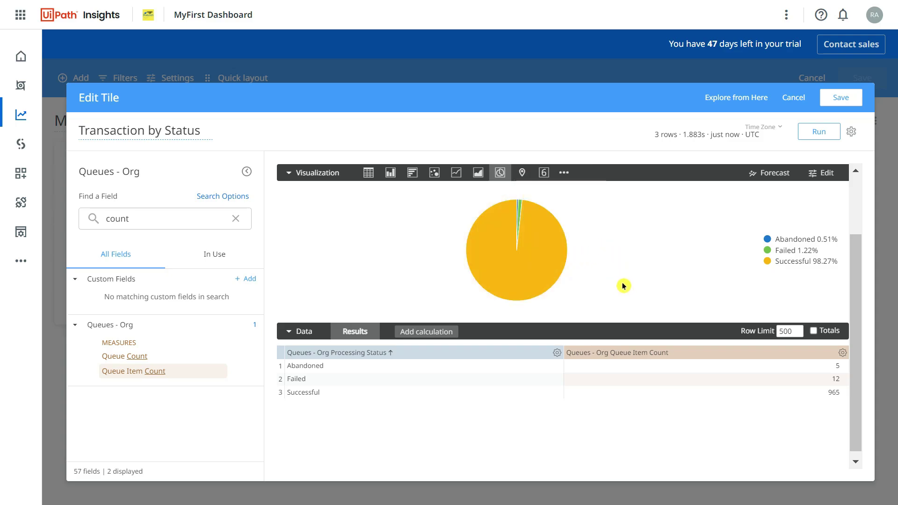
{"action": "scroll", "coordinate": [628, 289], "scroll_direction": "up", "scroll_amount": 2}
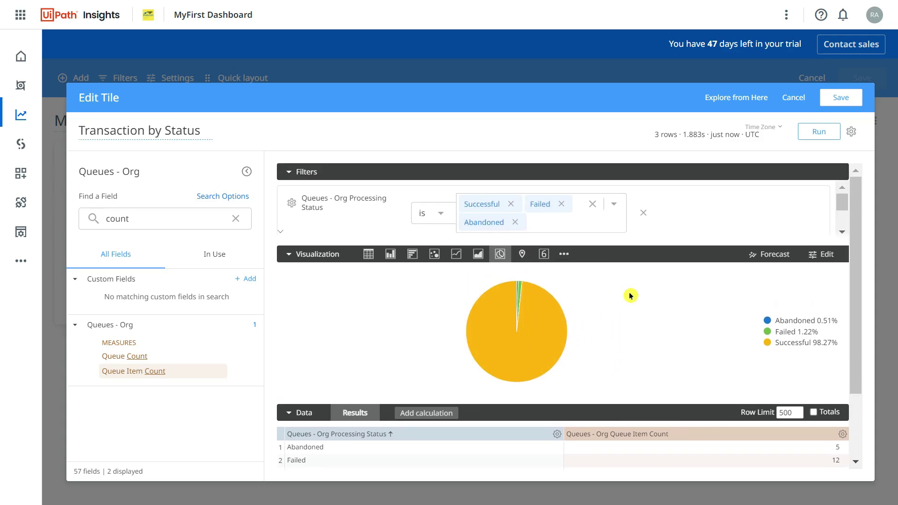
Add a second filter on Queue Name, set to RPA Challlenge Queue.
{"action": "left_click", "coordinate": [842, 231]}
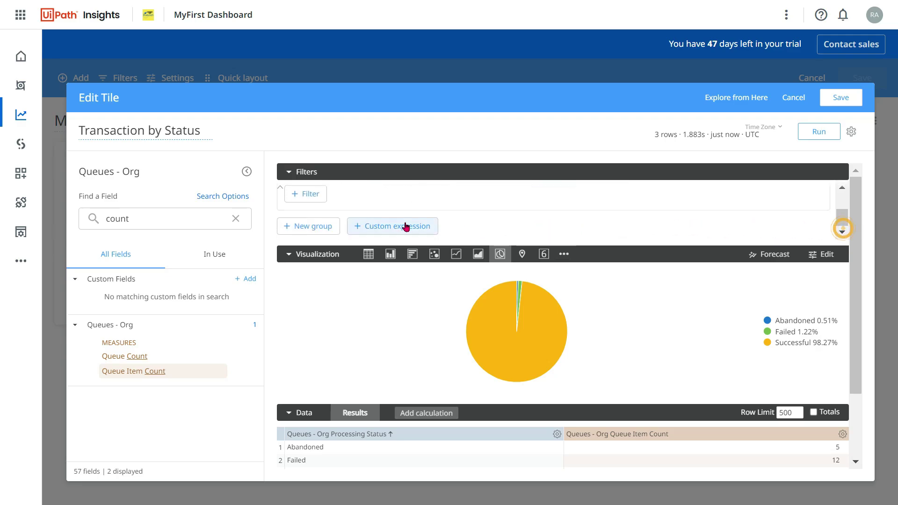
{"action": "left_click", "coordinate": [312, 194]}
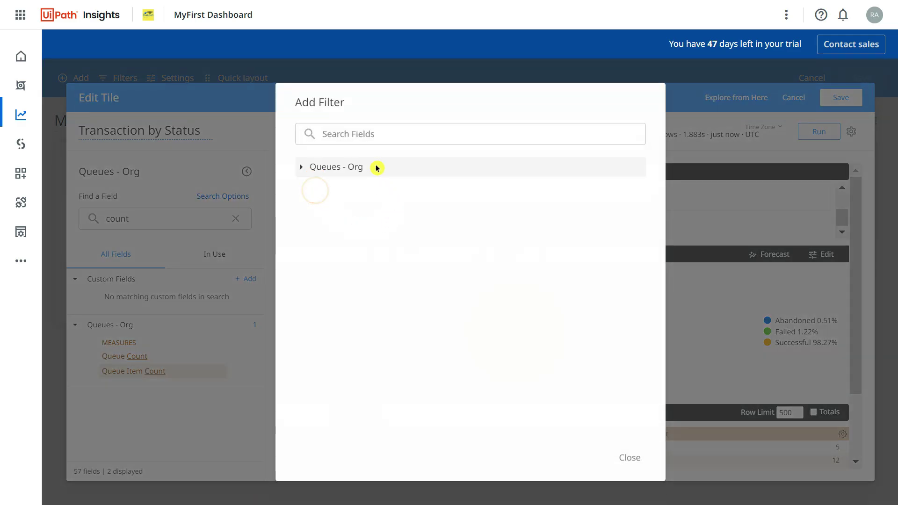
{"action": "left_click", "coordinate": [357, 137]}
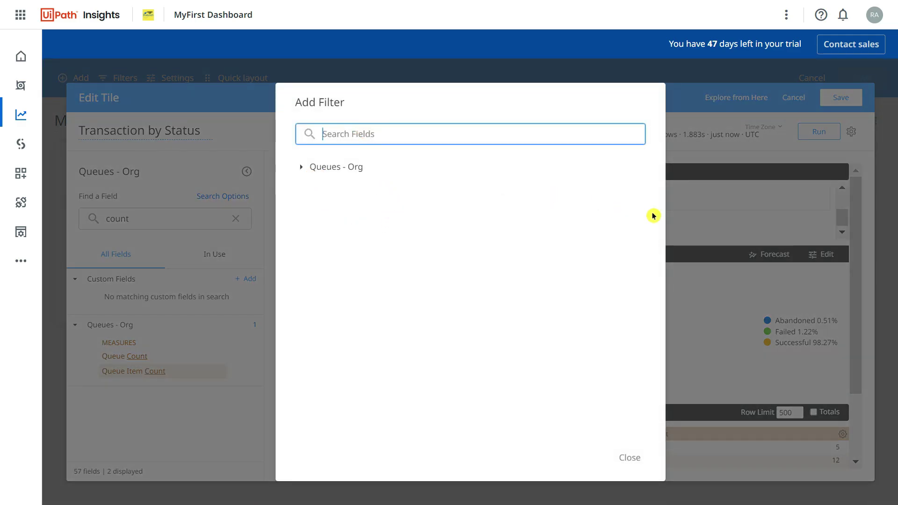
{"action": "type", "text": "process na"}
{"action": "key", "text": "BackSpace"}
{"action": "key", "text": "BackSpace"}
{"action": "key", "text": "BackSpace"}
{"action": "key", "text": "BackSpace"}
{"action": "key", "text": "BackSpace"}
{"action": "key", "text": "BackSpace"}
{"action": "key", "text": "BackSpace"}
{"action": "key", "text": "BackSpace"}
{"action": "key", "text": "BackSpace"}
{"action": "key", "text": "BackSpace"}
{"action": "type", "text": "Queue nam"}
{"action": "left_click", "coordinate": [366, 189]}
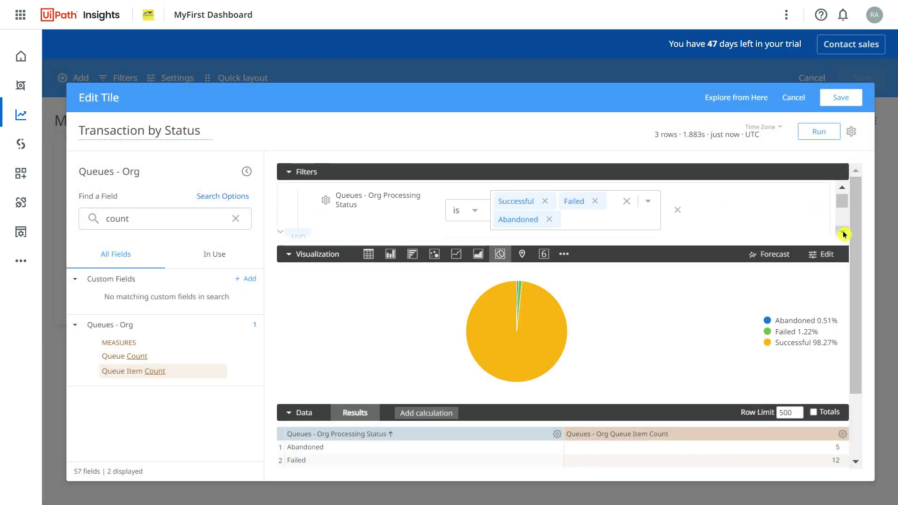
{"action": "scroll", "coordinate": [836, 225], "scroll_direction": "down", "scroll_amount": 3}
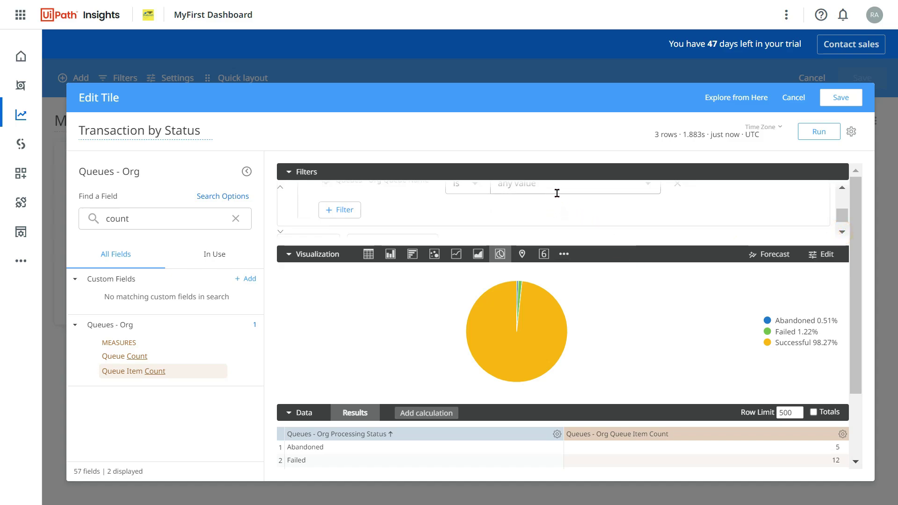
{"action": "left_click", "coordinate": [555, 189]}
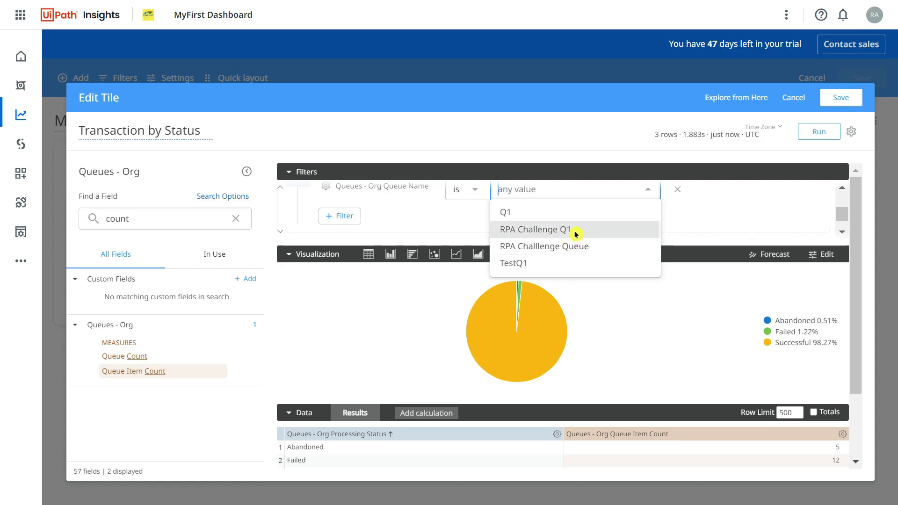
{"action": "left_click", "coordinate": [584, 246]}
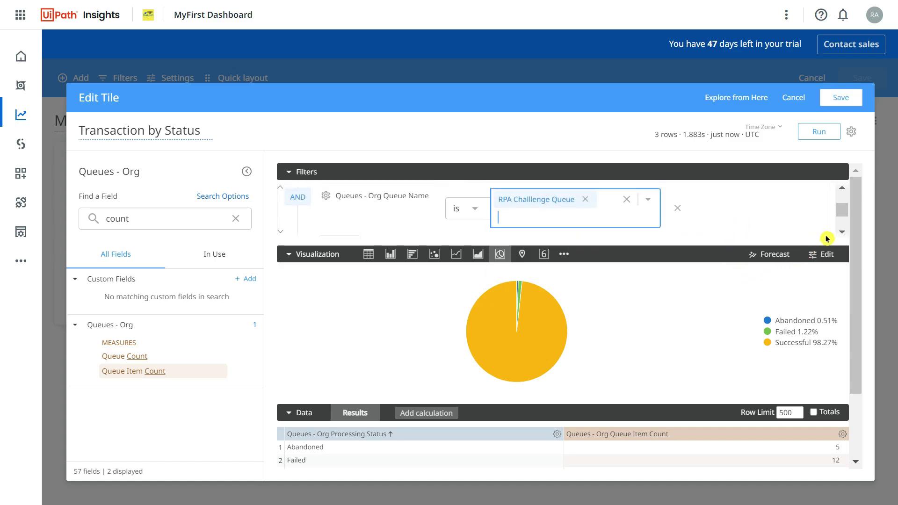
Rerun the query with the RPA Challlenge Queue filter applied.
{"action": "left_click", "coordinate": [819, 131]}
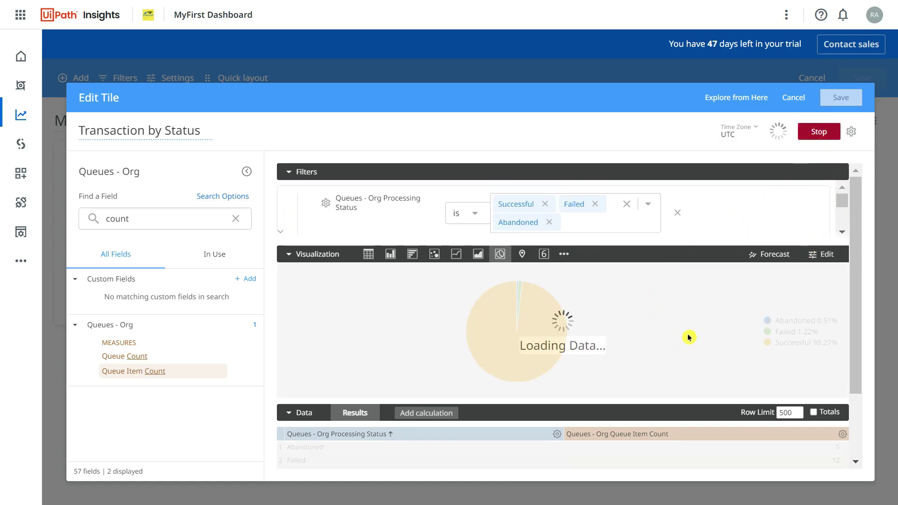
{"action": "scroll", "coordinate": [685, 334], "scroll_direction": "down", "scroll_amount": 2}
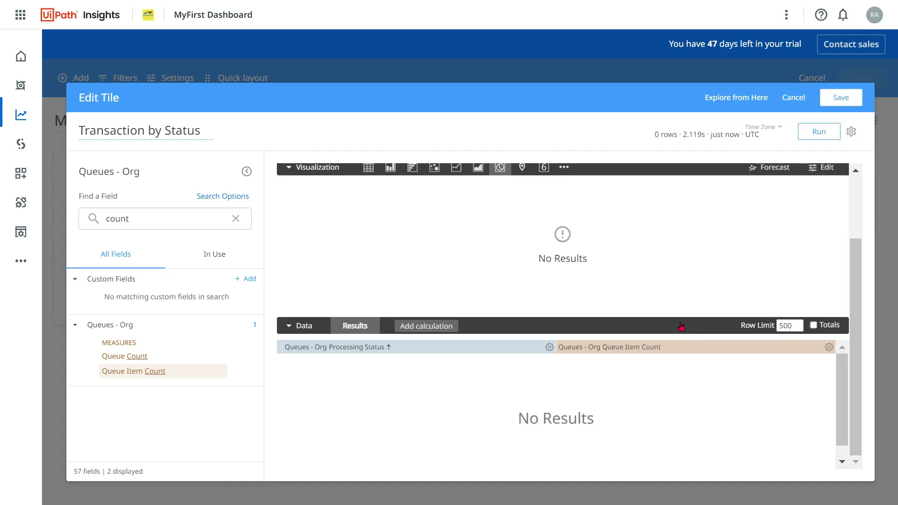
{"action": "scroll", "coordinate": [678, 331], "scroll_direction": "up", "scroll_amount": 2}
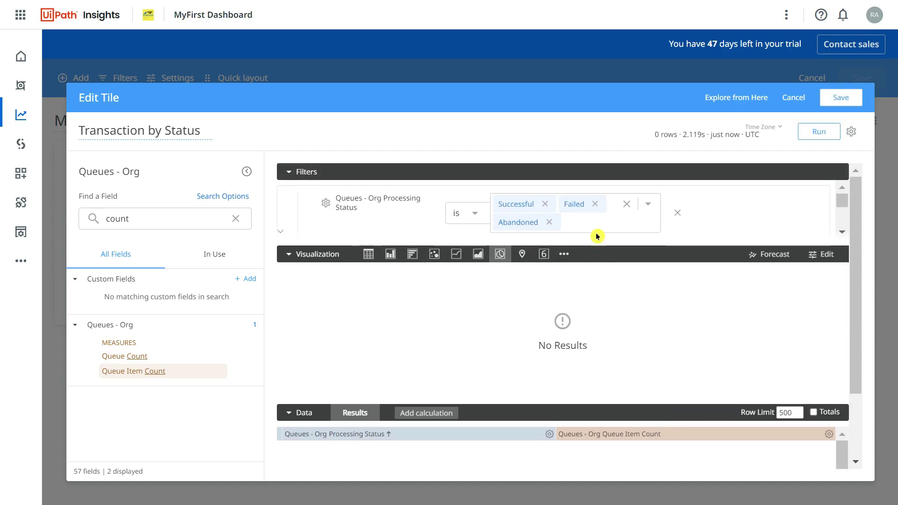
Change the Queue Name filter to RPA Challenge Q1 and rerun: Successful 53.33%, Failed 40.00%, Abandoned 6.67%.
{"action": "left_click", "coordinate": [840, 235]}
{"action": "left_click", "coordinate": [840, 234]}
{"action": "left_click", "coordinate": [586, 192]}
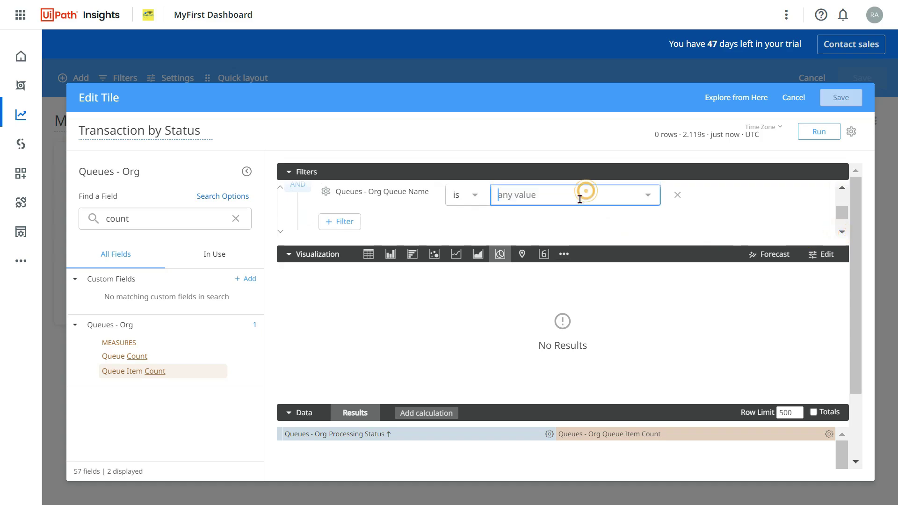
{"action": "left_click", "coordinate": [568, 242]}
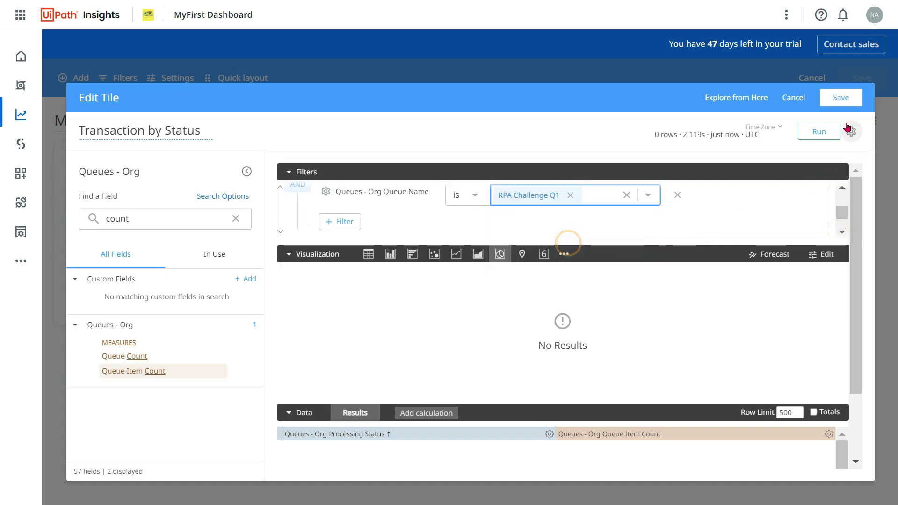
{"action": "left_click", "coordinate": [817, 131]}
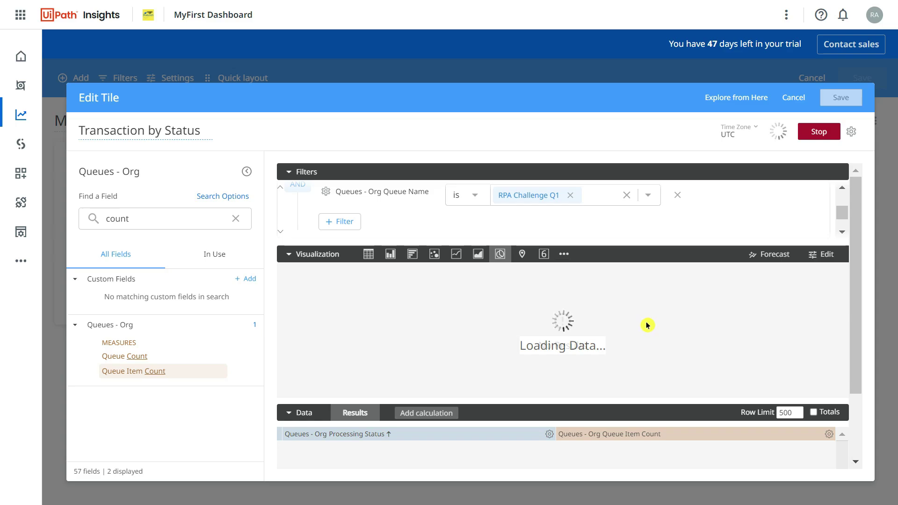
{"action": "scroll", "coordinate": [601, 365], "scroll_direction": "down", "scroll_amount": 2}
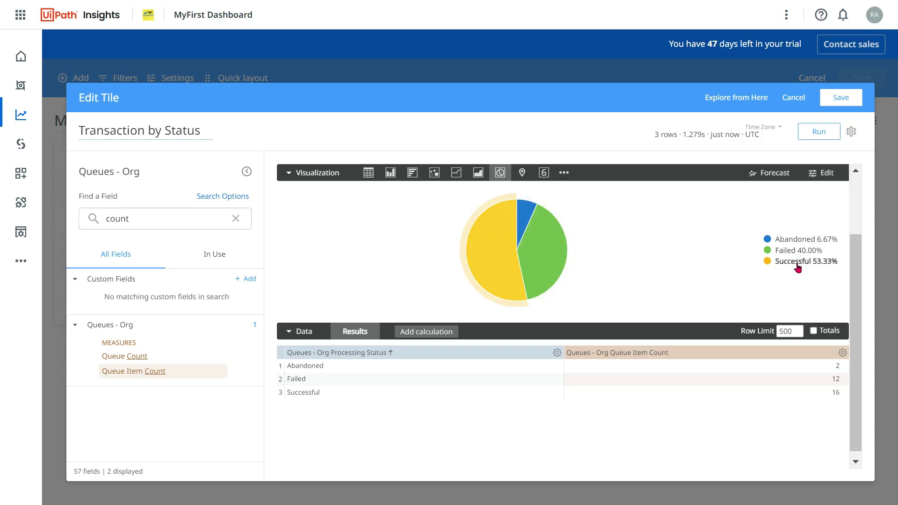
{"action": "left_click", "coordinate": [772, 278]}
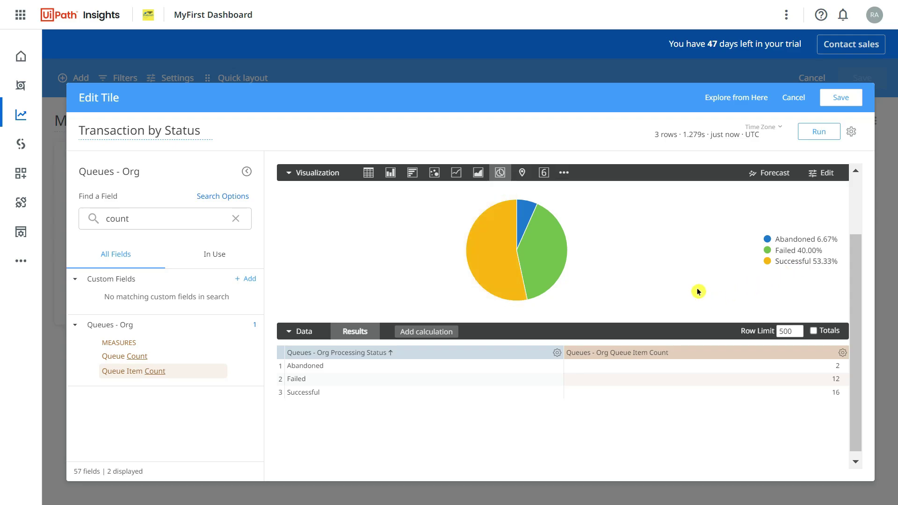
Save the Transaction by Status tile to MyFirst Dashboard and reopen it for editing.
{"action": "left_click", "coordinate": [842, 102]}
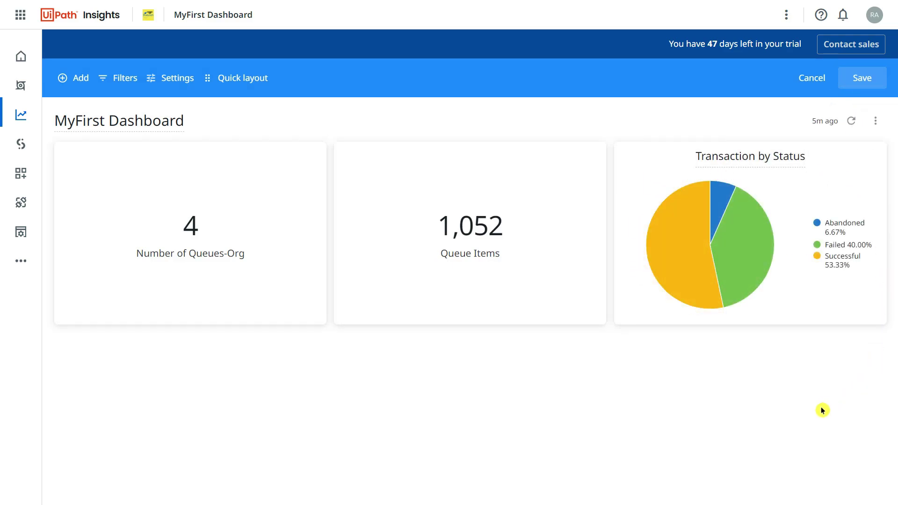
{"action": "mouse_move", "coordinate": [684, 261]}
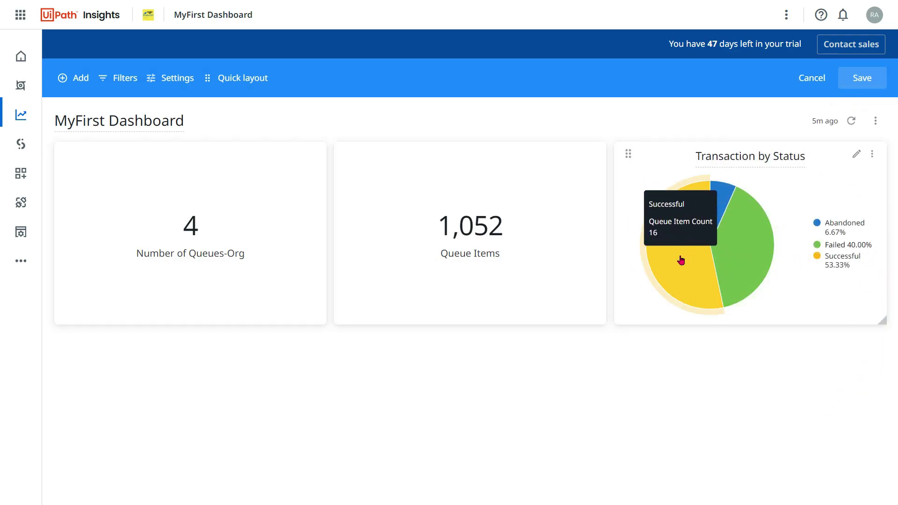
{"action": "left_click", "coordinate": [856, 155]}
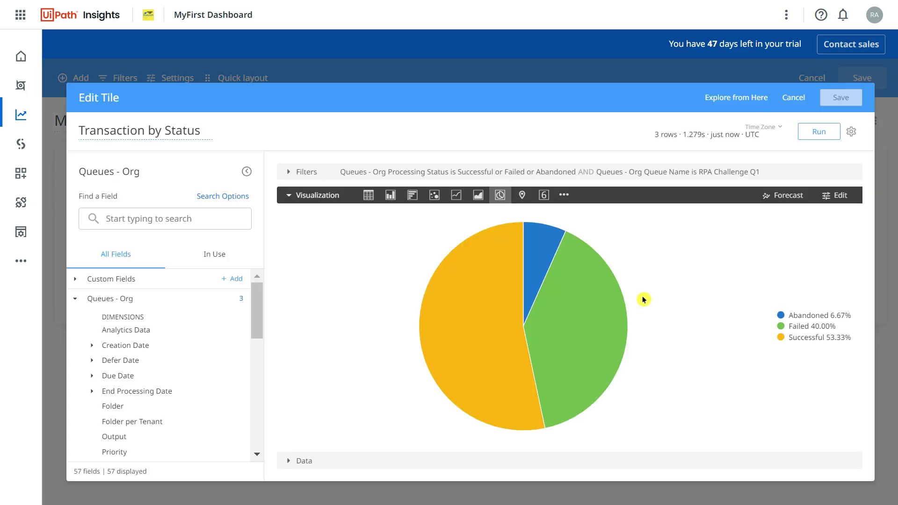
{"action": "mouse_move", "coordinate": [487, 327]}
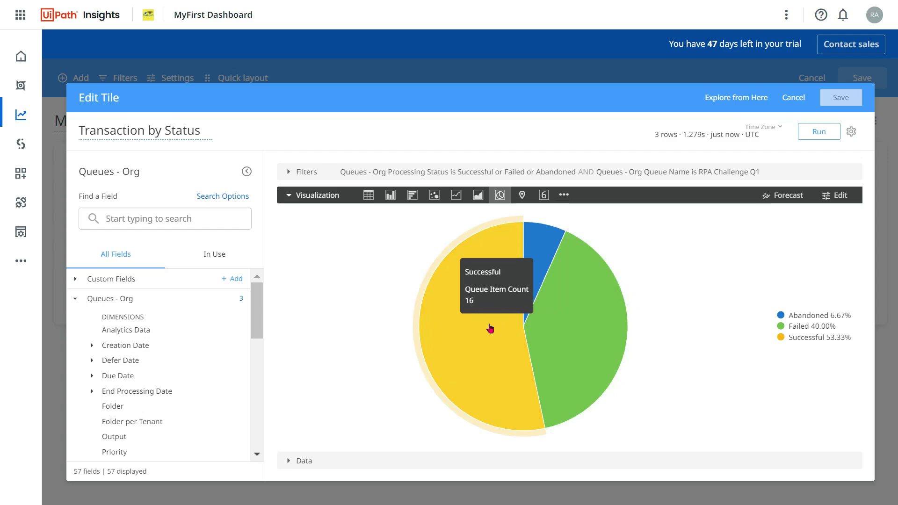
In the pie's series settings, colour the Successful slice green.
{"action": "left_click", "coordinate": [840, 197]}
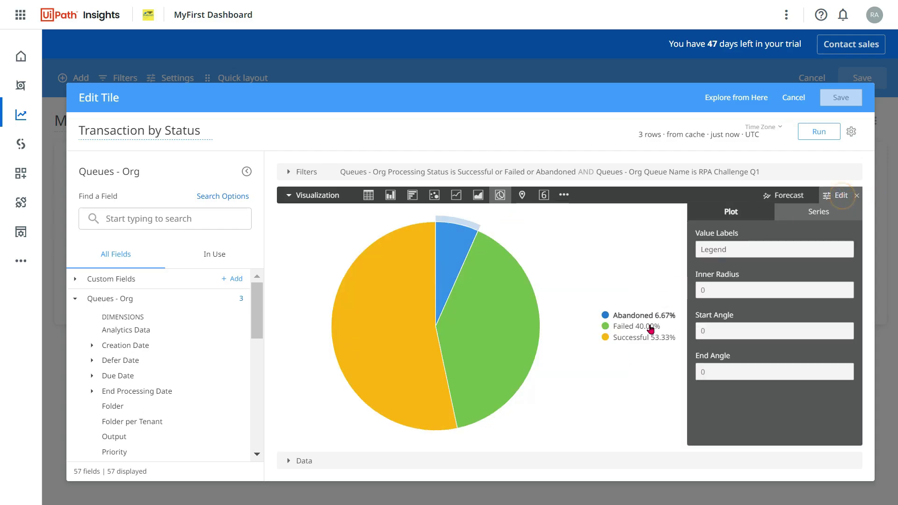
{"action": "left_click", "coordinate": [736, 212]}
{"action": "left_click", "coordinate": [826, 216]}
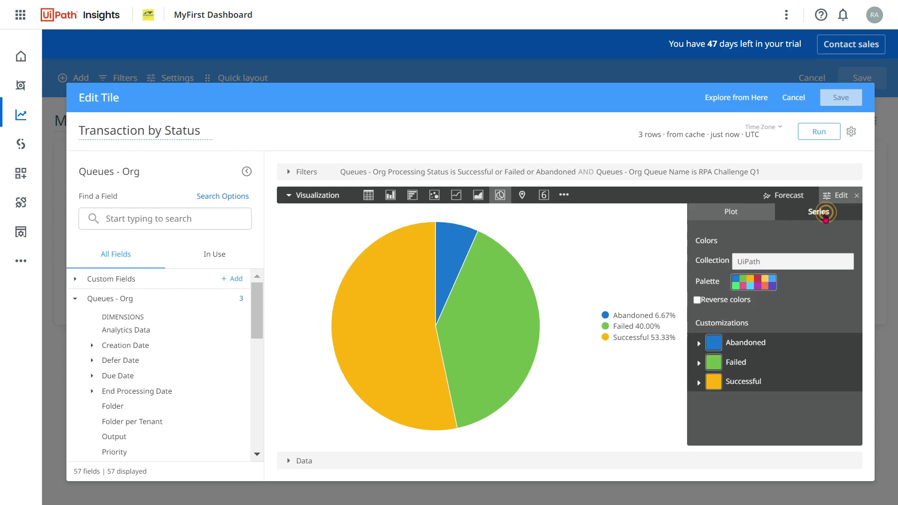
{"action": "left_click", "coordinate": [699, 384]}
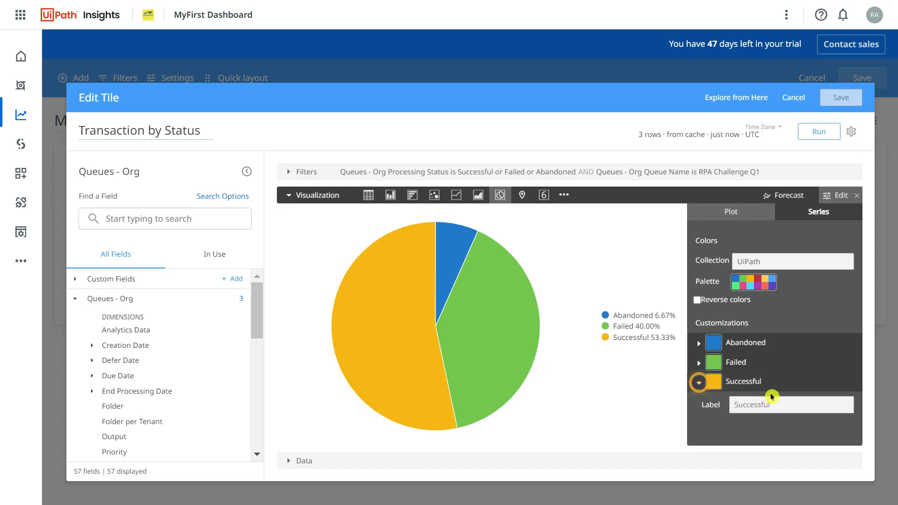
{"action": "left_click", "coordinate": [714, 381]}
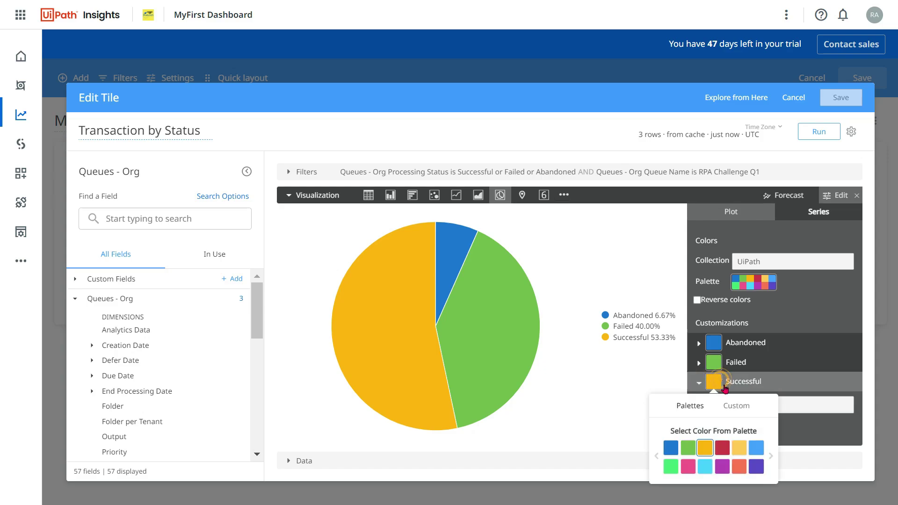
{"action": "left_click", "coordinate": [669, 467]}
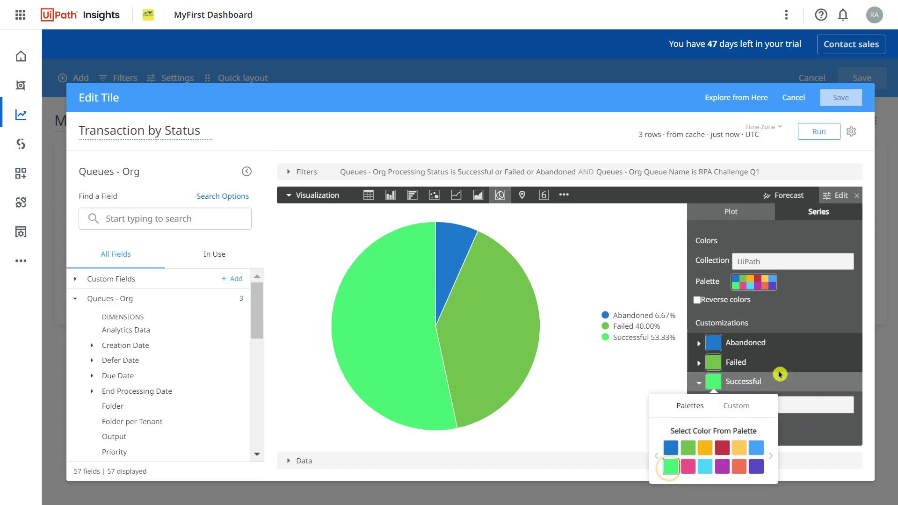
Colour the Failed slice red and Abandoned yellow, rerun the query and save the tile.
{"action": "left_click", "coordinate": [713, 362]}
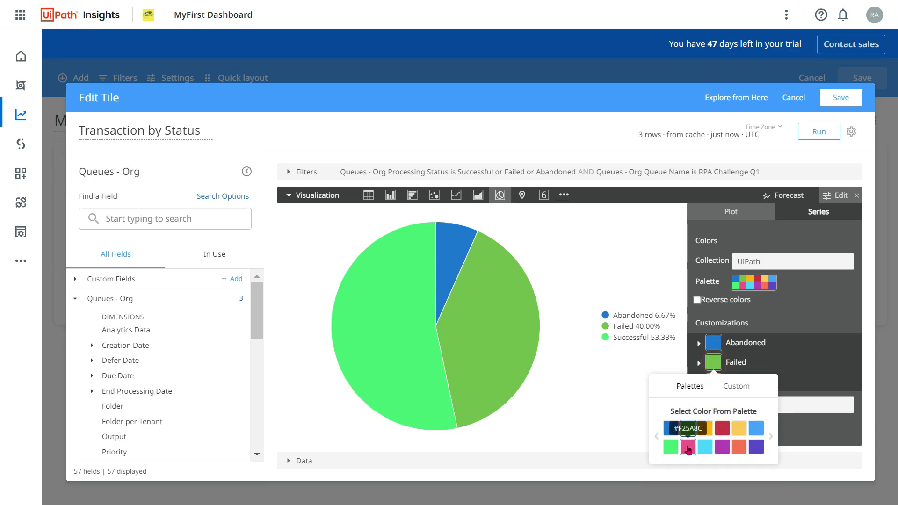
{"action": "left_click", "coordinate": [721, 434]}
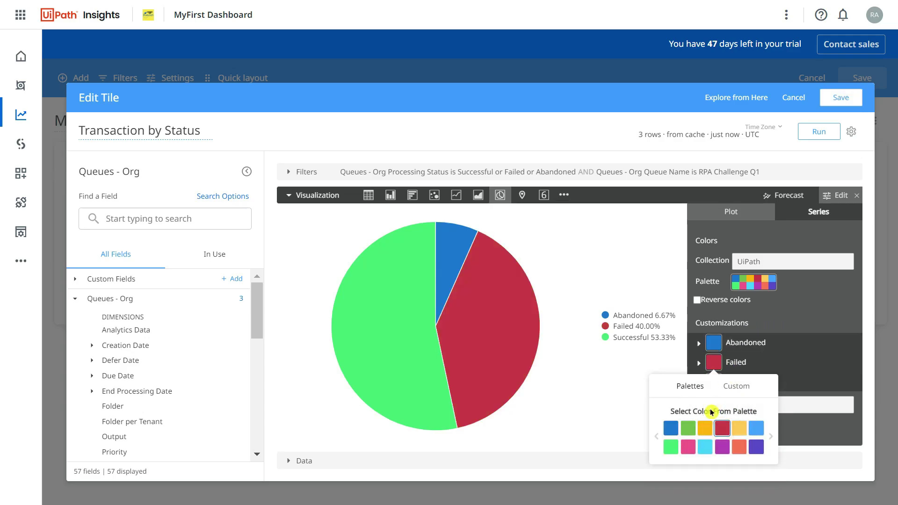
{"action": "left_click", "coordinate": [714, 343]}
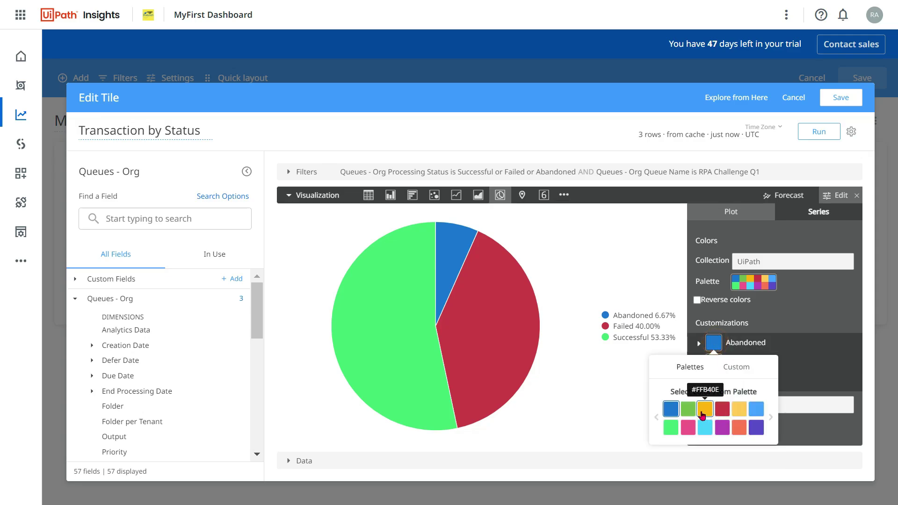
{"action": "left_click", "coordinate": [705, 409]}
{"action": "left_click", "coordinate": [812, 437]}
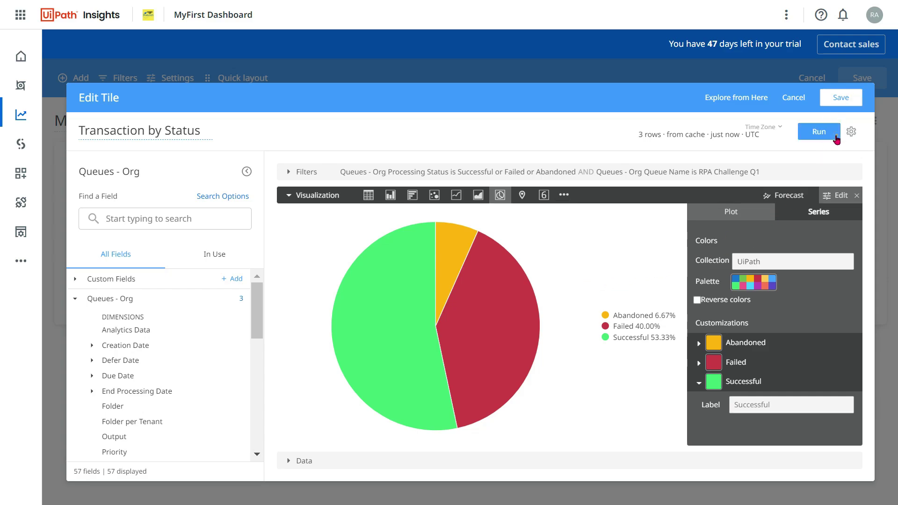
{"action": "left_click", "coordinate": [836, 134]}
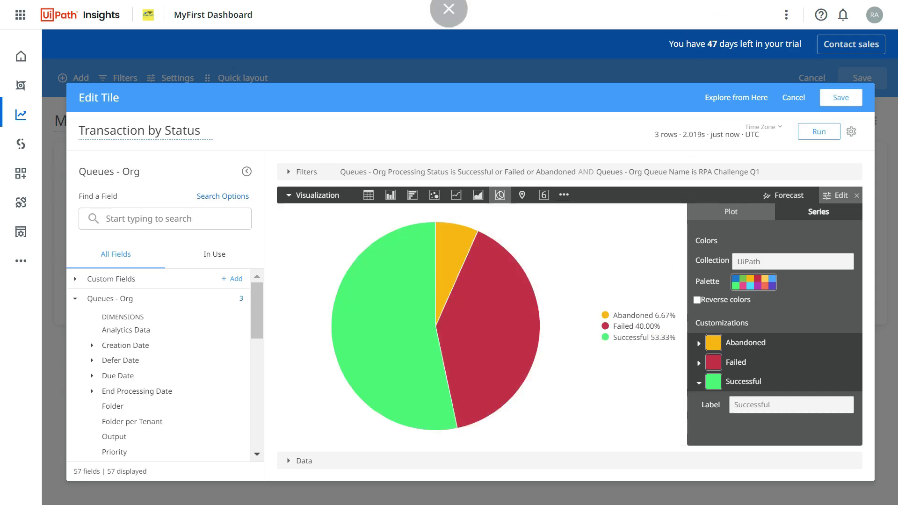
{"action": "left_click", "coordinate": [835, 96]}
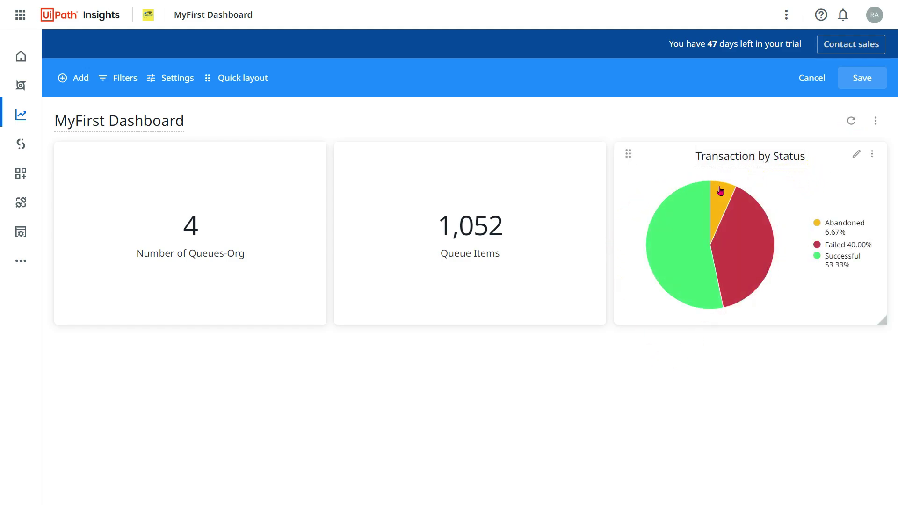
Remove the tile-level Queue Name filter from the Transaction by Status pie, rerun, and save it.
{"action": "left_click", "coordinate": [857, 156]}
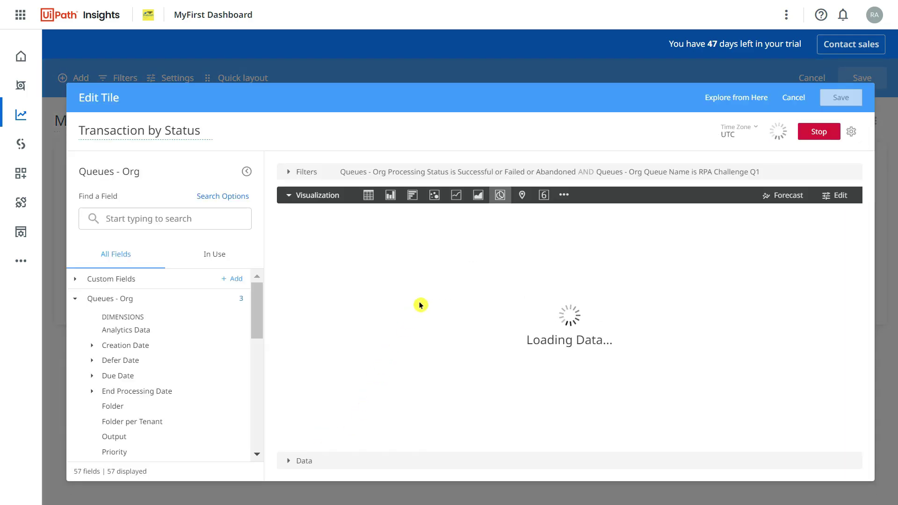
{"action": "left_click", "coordinate": [289, 171]}
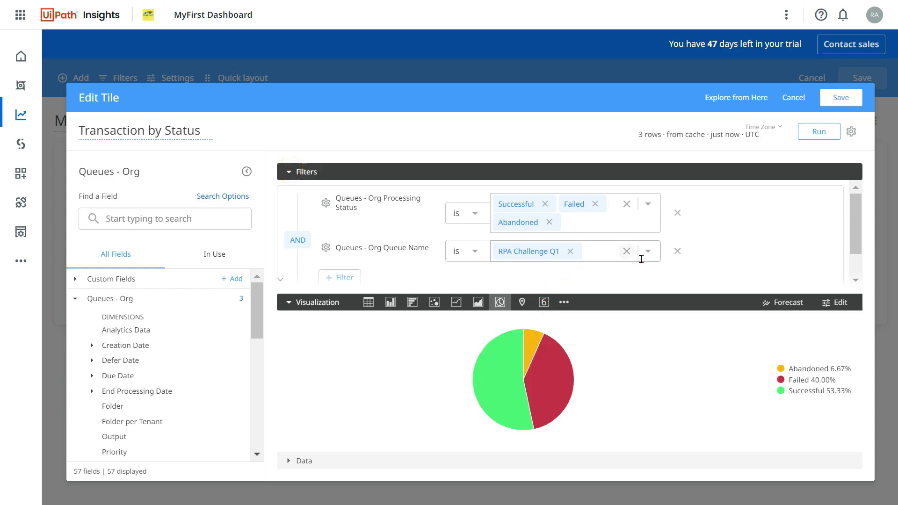
{"action": "left_click", "coordinate": [678, 252]}
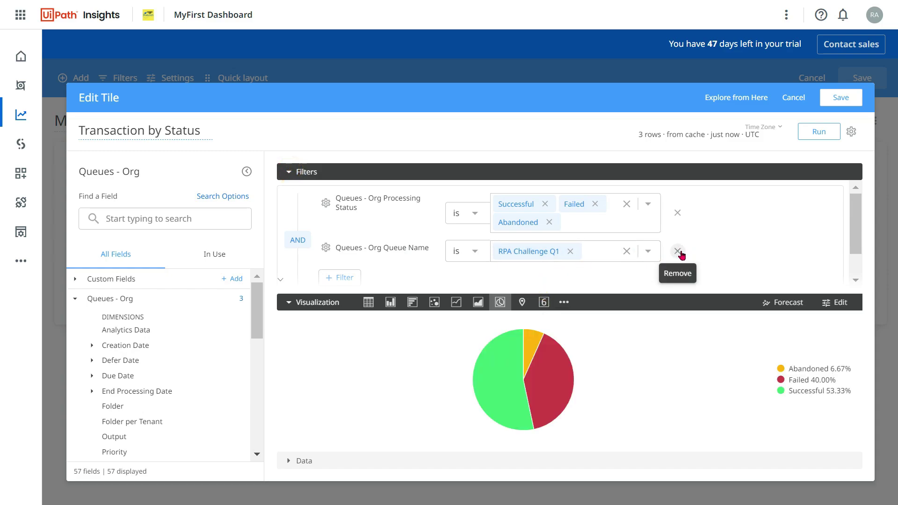
{"action": "left_click", "coordinate": [678, 253]}
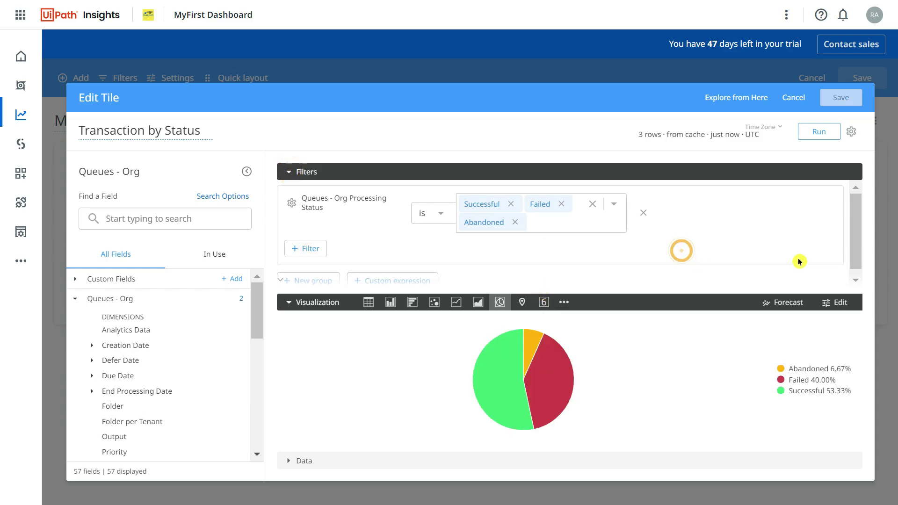
{"action": "left_click", "coordinate": [818, 133]}
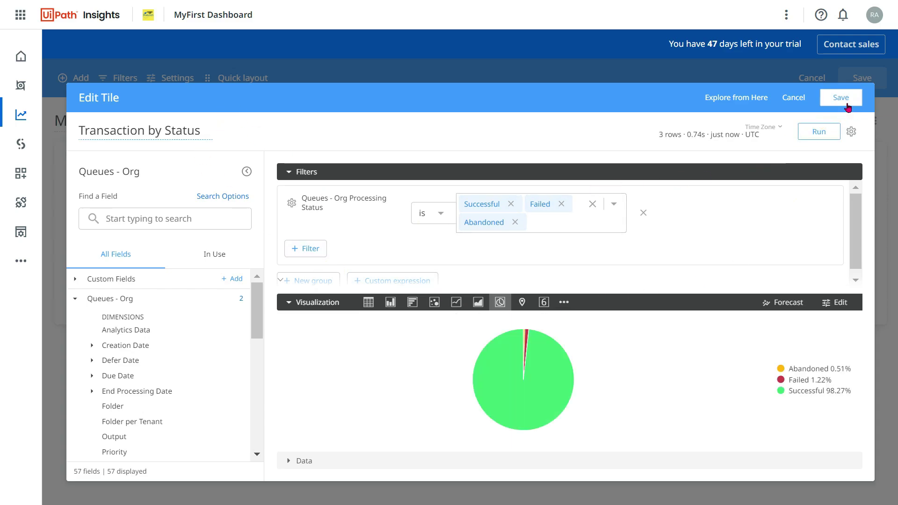
{"action": "left_click", "coordinate": [848, 104]}
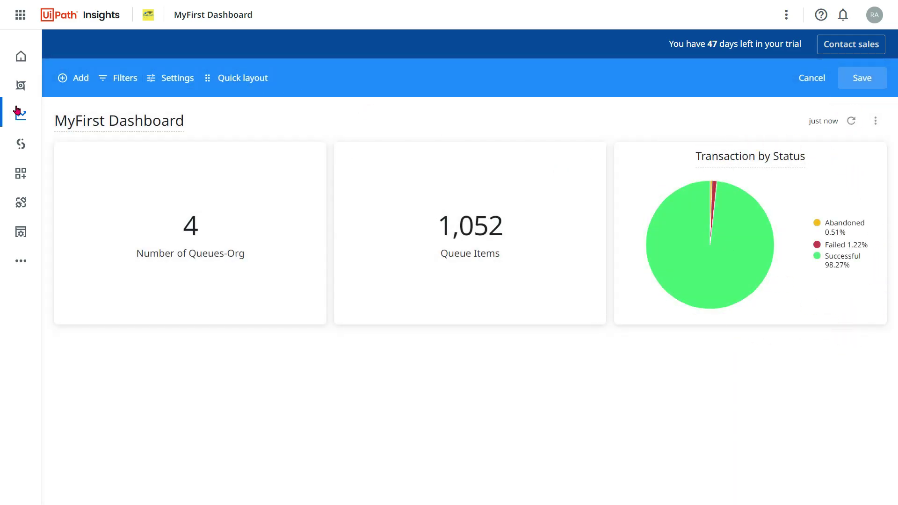
Add a dashboard-level filter on the Queue Name field, found by searching 'Queue Na'.
{"action": "left_click", "coordinate": [132, 79]}
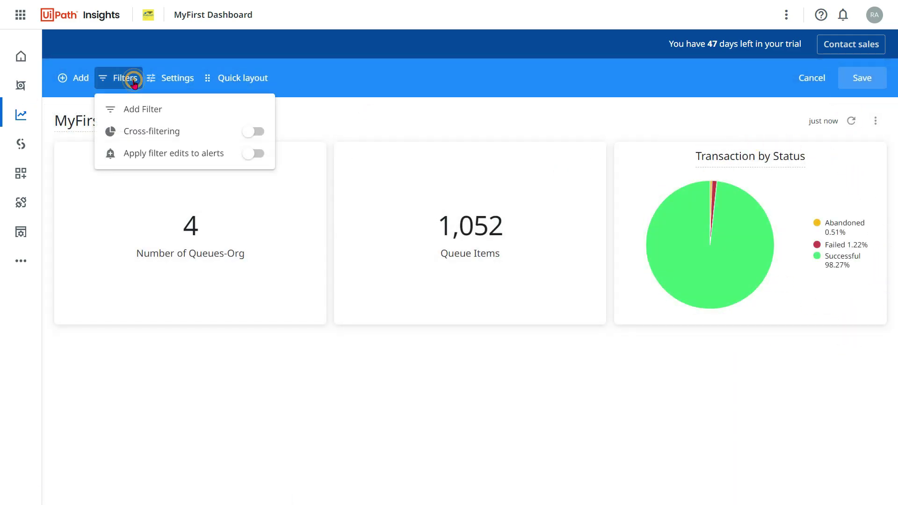
{"action": "left_click", "coordinate": [142, 111]}
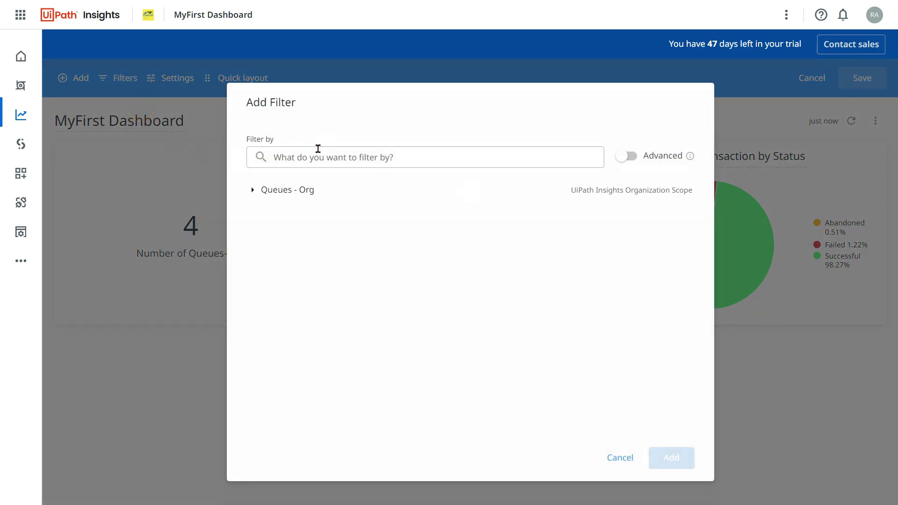
{"action": "left_click", "coordinate": [309, 157]}
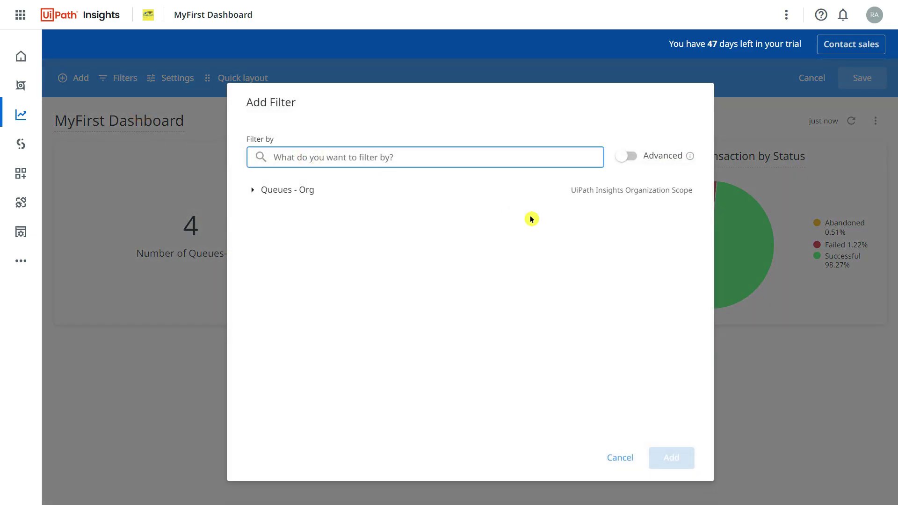
{"action": "type", "text": "Queue"}
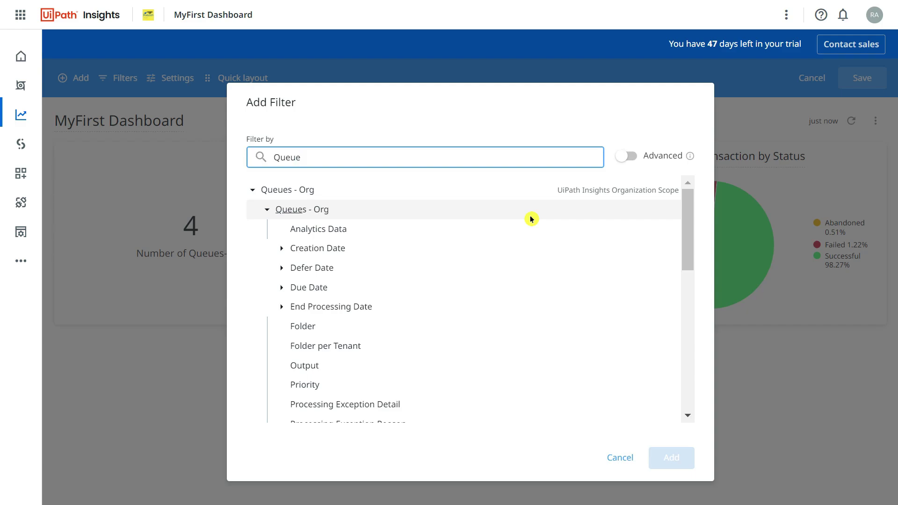
{"action": "type", "text": " Na"}
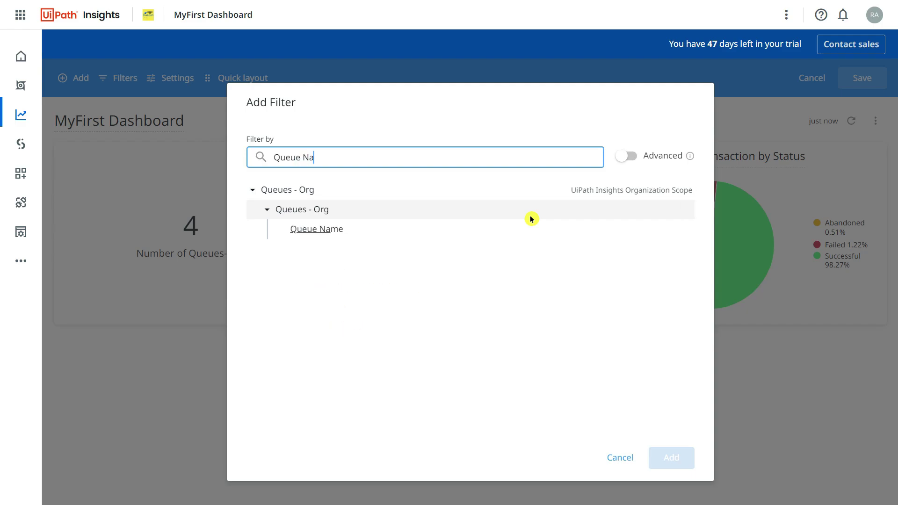
{"action": "left_click", "coordinate": [369, 237]}
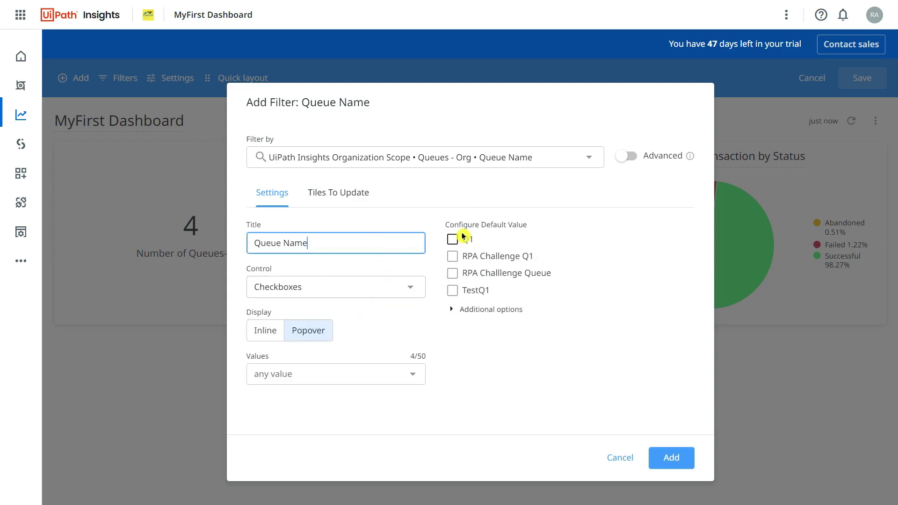
Make the Queue Name filter a Tag List with default 'any value' and add it.
{"action": "left_click", "coordinate": [410, 293]}
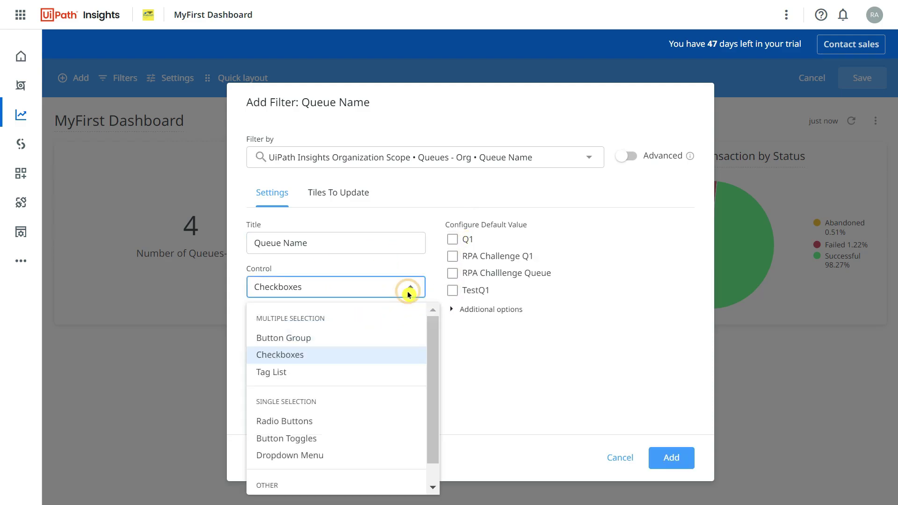
{"action": "left_click", "coordinate": [292, 374]}
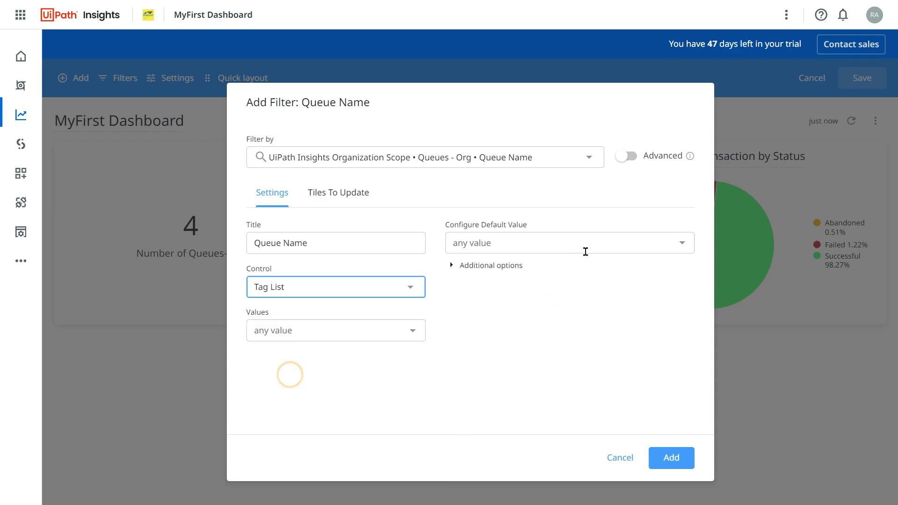
{"action": "left_click", "coordinate": [681, 249]}
{"action": "left_click", "coordinate": [531, 381]}
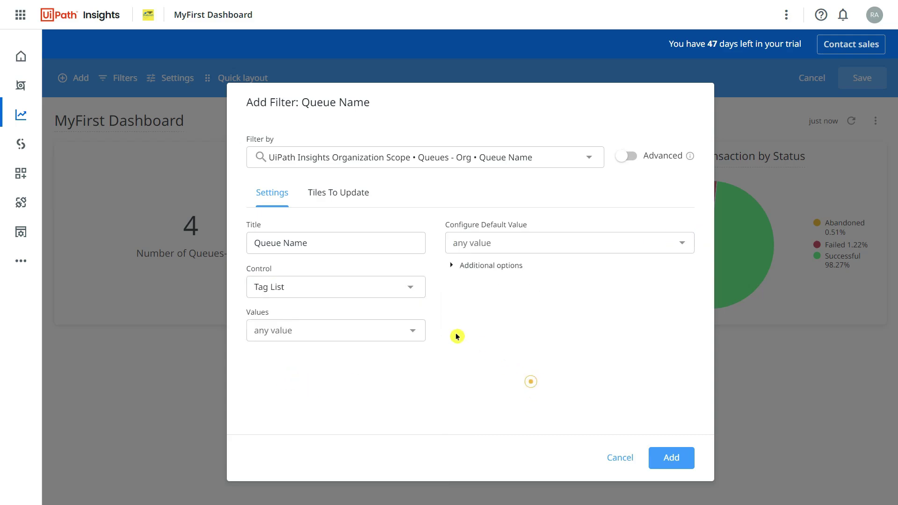
{"action": "left_click", "coordinate": [415, 332]}
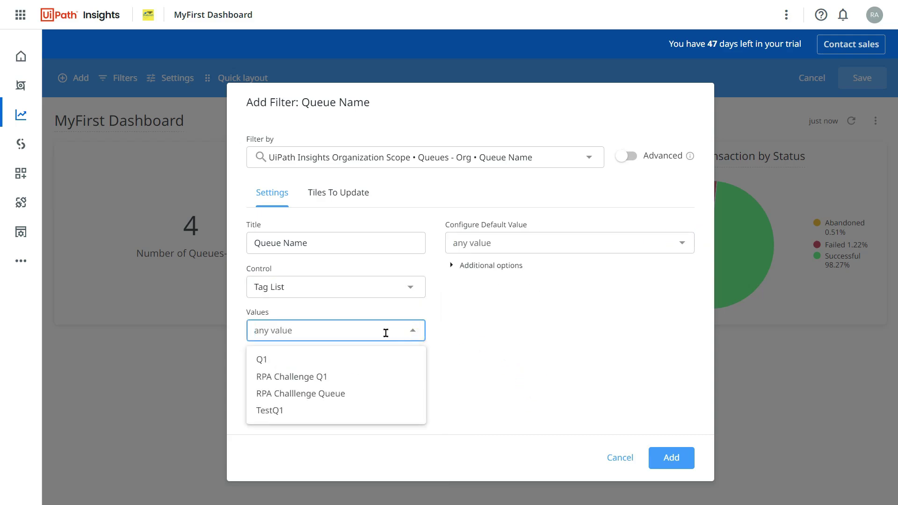
{"action": "left_click", "coordinate": [572, 387]}
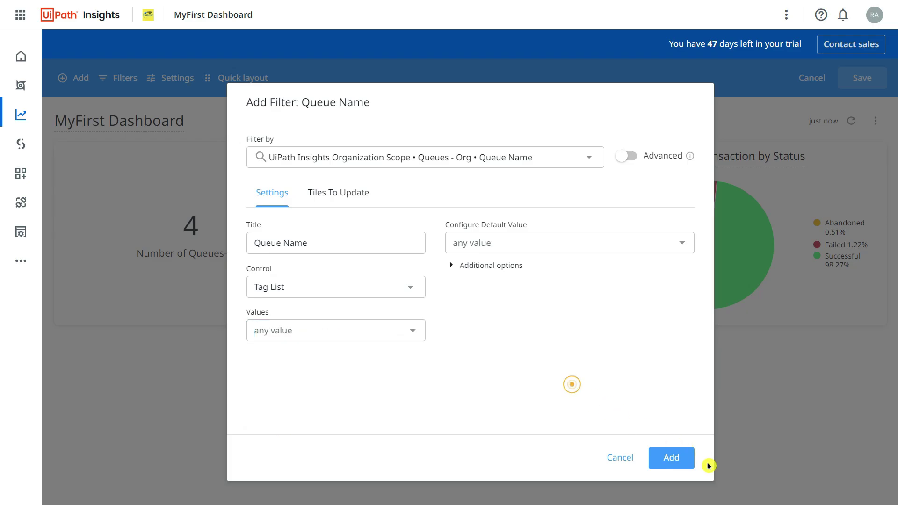
{"action": "left_click", "coordinate": [678, 458]}
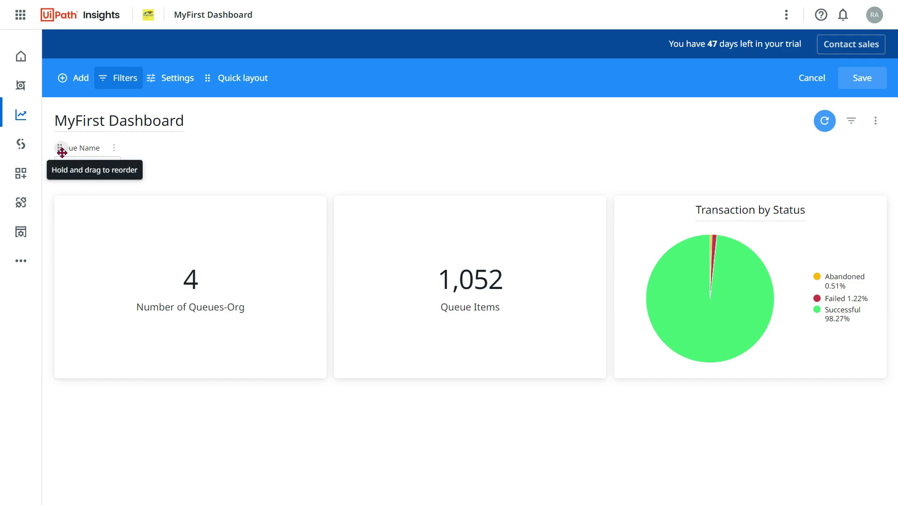
Save the dashboard, then filter Queue Name to RPA Challenge Q1 and refresh the tiles.
{"action": "left_click", "coordinate": [865, 75]}
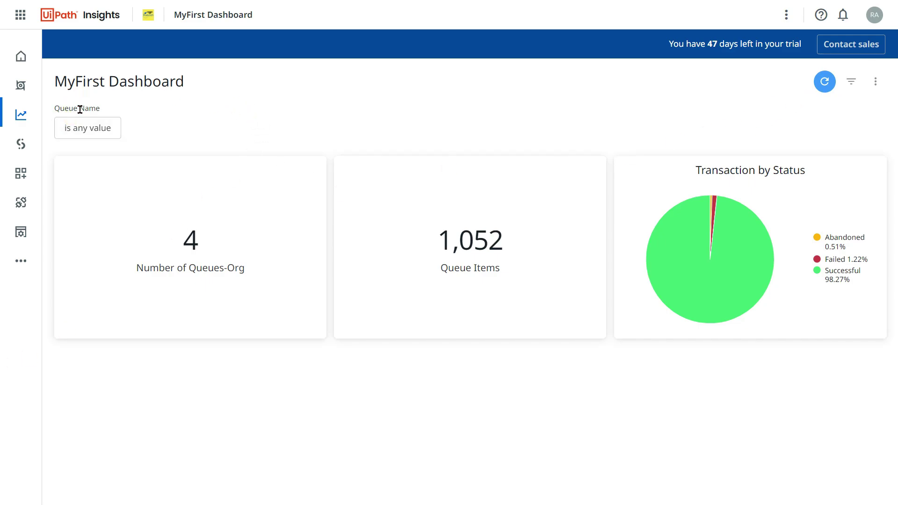
{"action": "left_click", "coordinate": [91, 135]}
{"action": "left_click", "coordinate": [305, 169]}
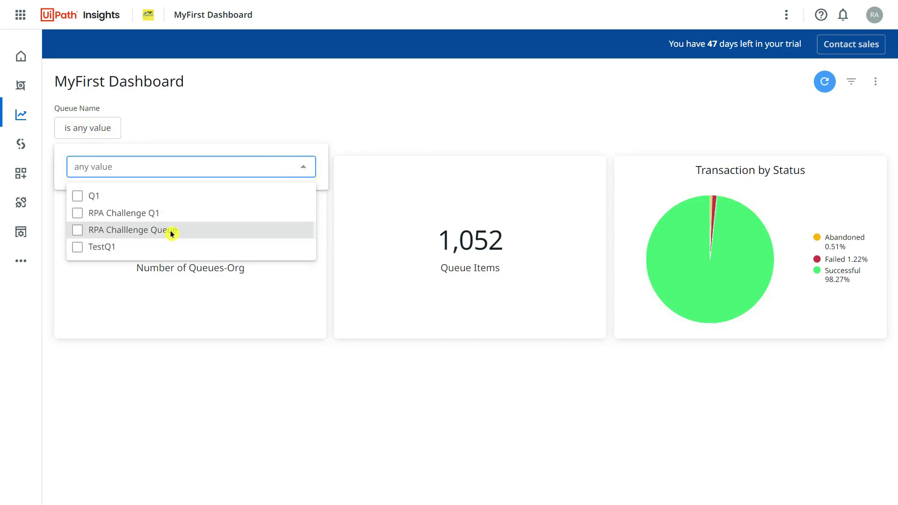
{"action": "left_click", "coordinate": [163, 216]}
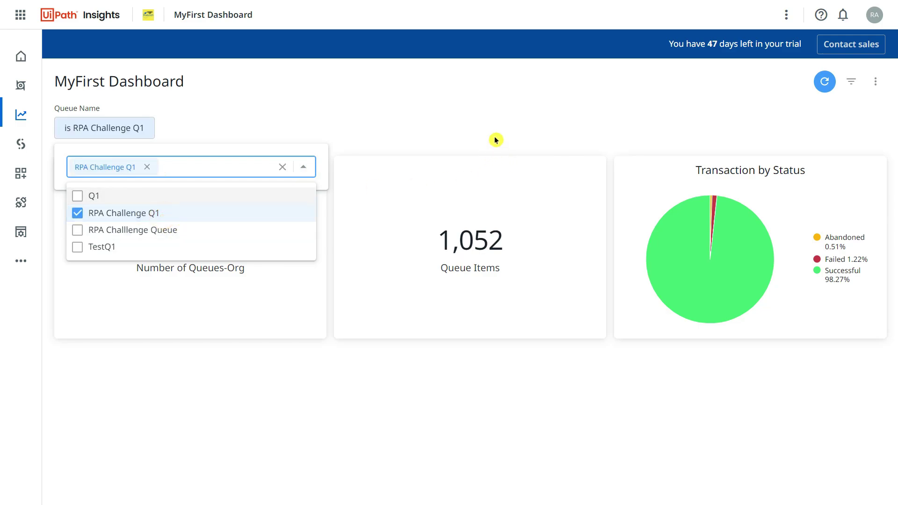
{"action": "left_click", "coordinate": [494, 123]}
{"action": "left_click", "coordinate": [825, 82]}
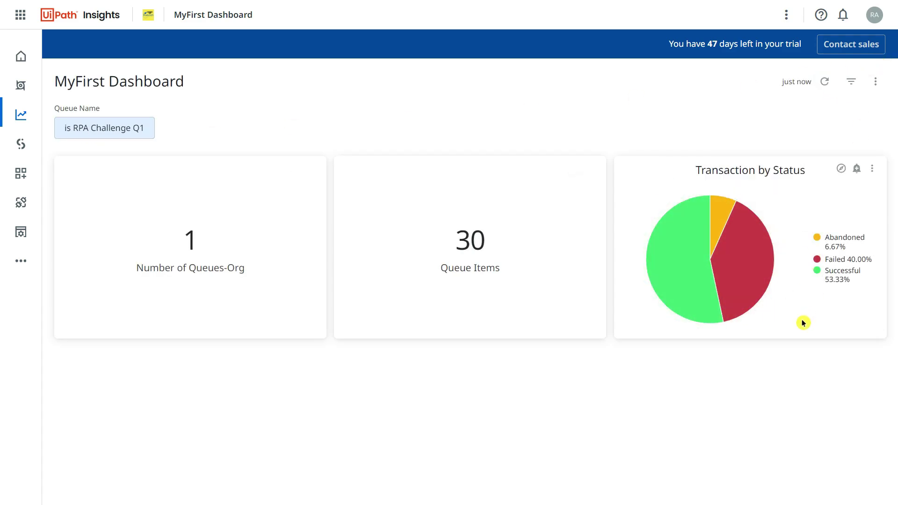
Add TestQ1 to the Queue Name filter and refresh the tiles for both queues.
{"action": "left_click", "coordinate": [138, 128]}
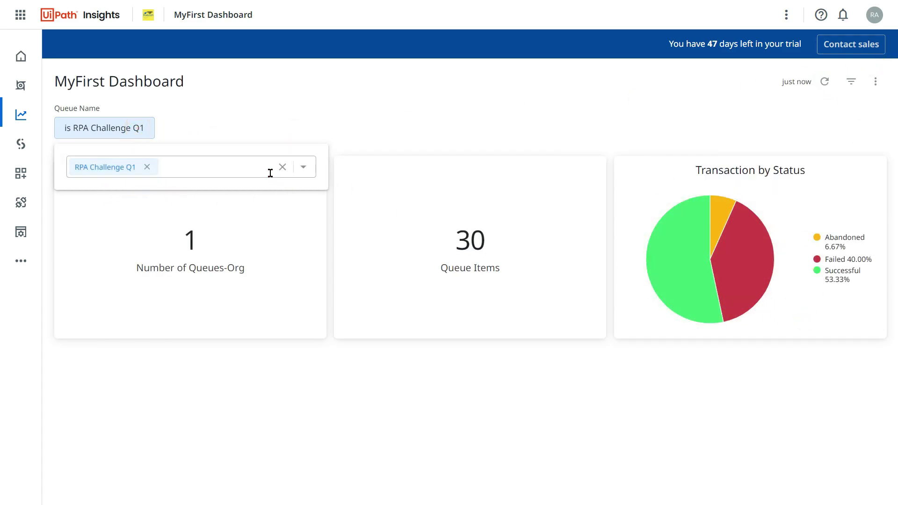
{"action": "left_click", "coordinate": [302, 170]}
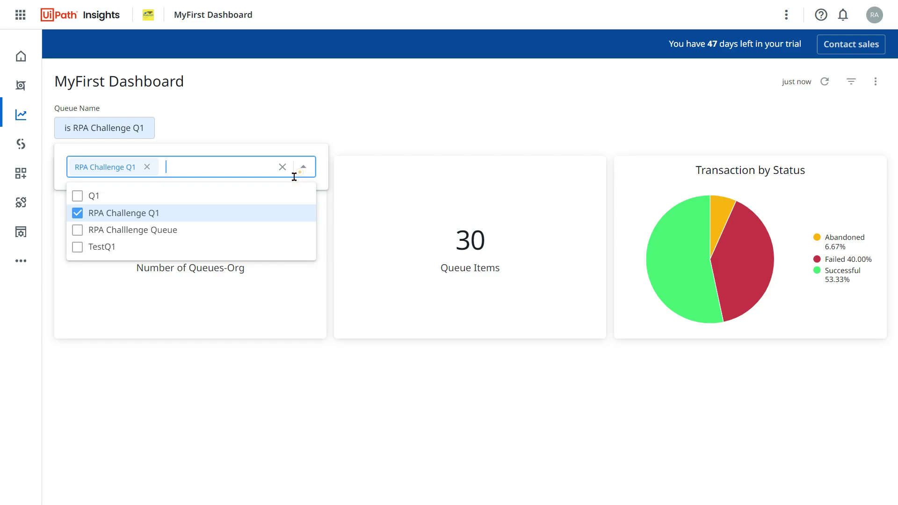
{"action": "left_click", "coordinate": [78, 248]}
{"action": "left_click", "coordinate": [824, 81]}
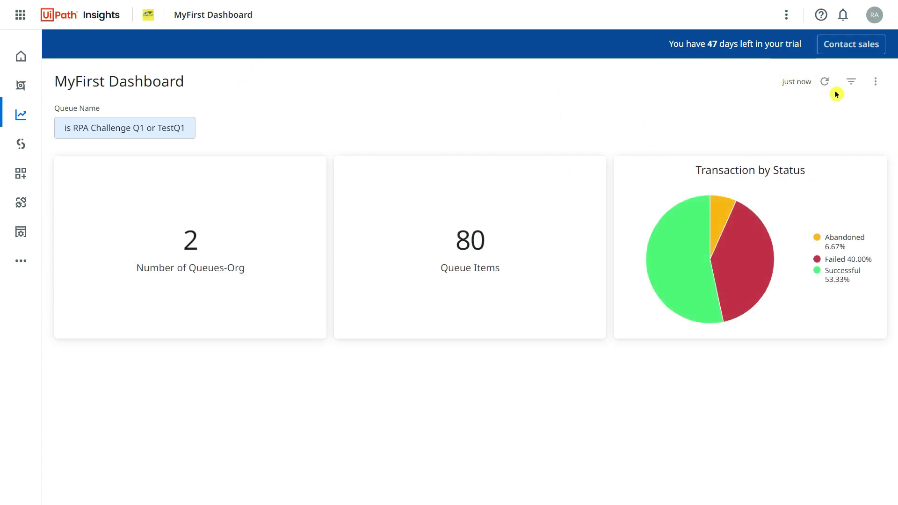
{"action": "left_click", "coordinate": [876, 82]}
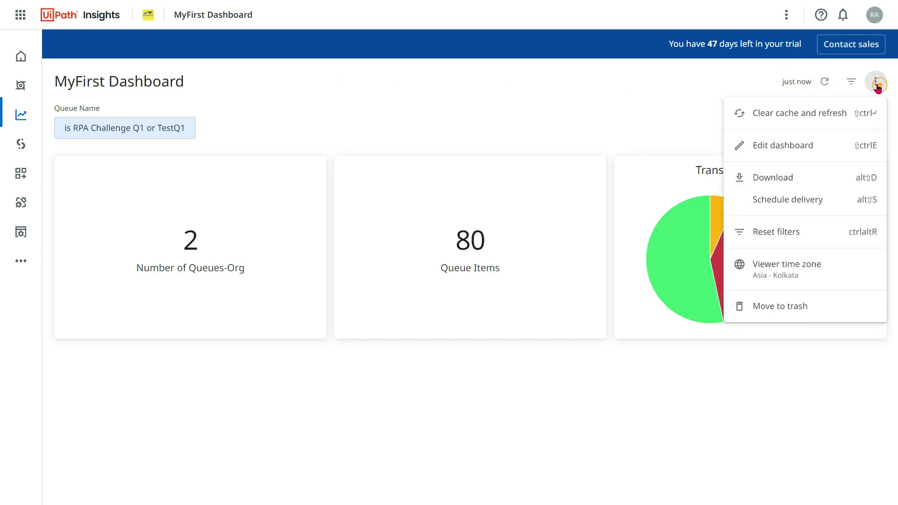
{"action": "left_click", "coordinate": [654, 108]}
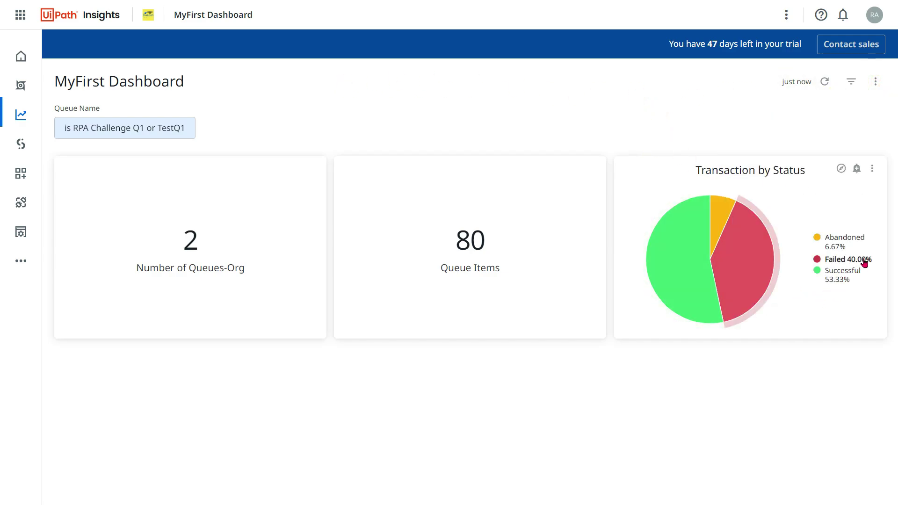
{"action": "mouse_move", "coordinate": [760, 258]}
{"action": "mouse_move", "coordinate": [748, 280]}
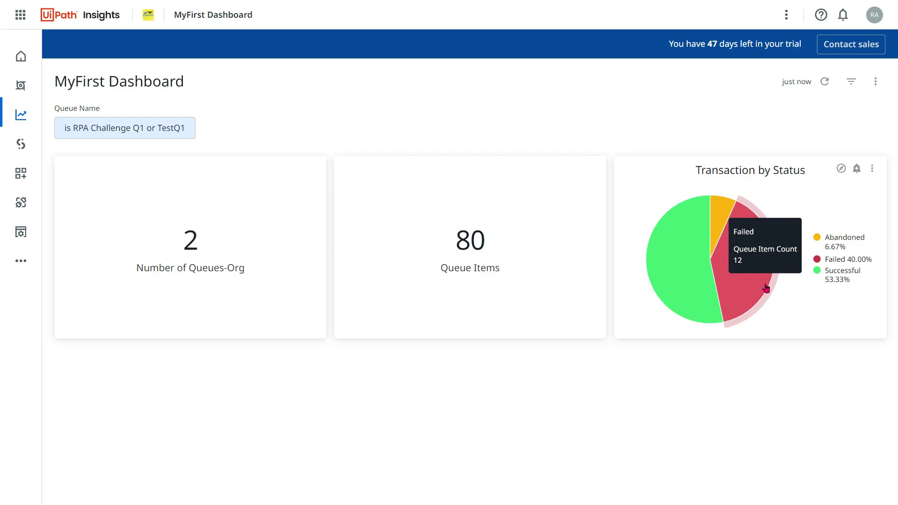